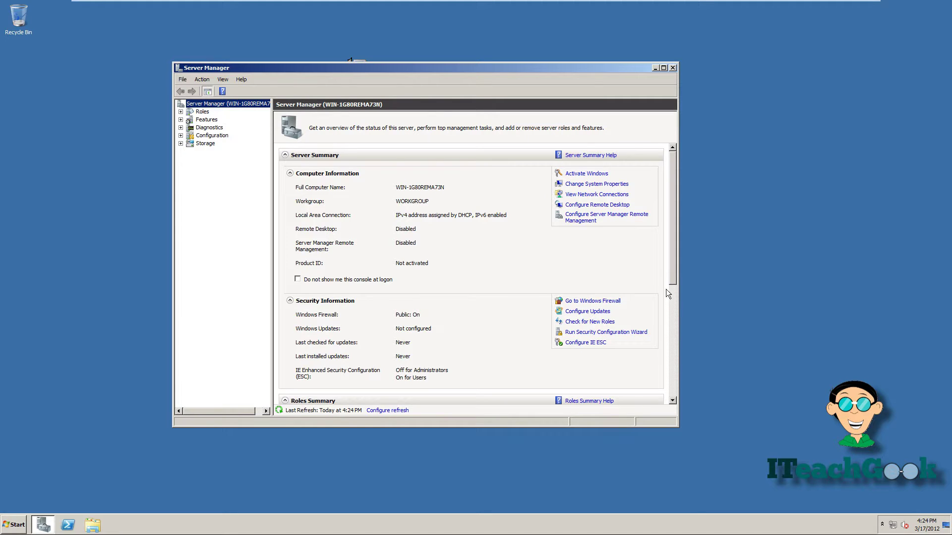
Scroll Server Manager's summary down to the Roles Summary showing 0 of 17 roles installed.
drag(676, 282, 677, 335)
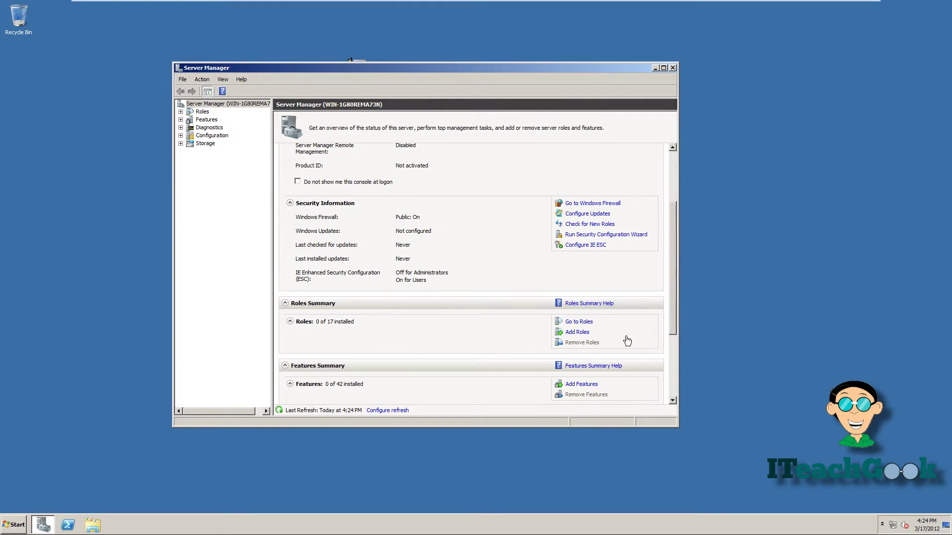
Select the Web Server (IIS) role in the Add Roles wizard.
click(581, 332)
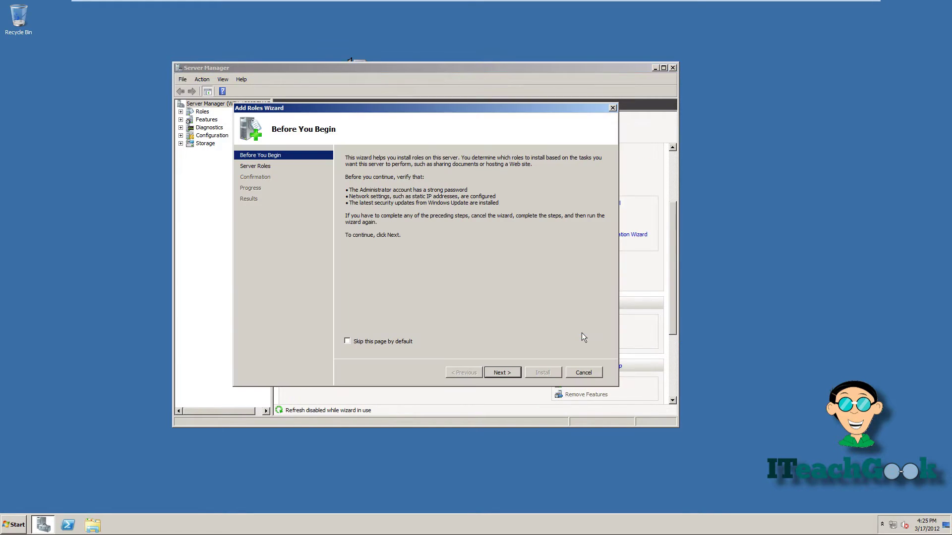
click(510, 373)
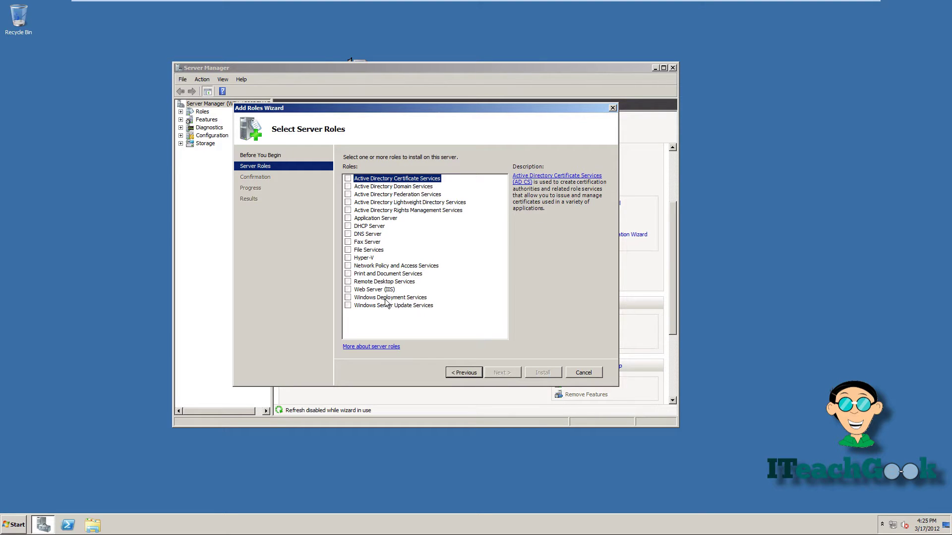
click(348, 290)
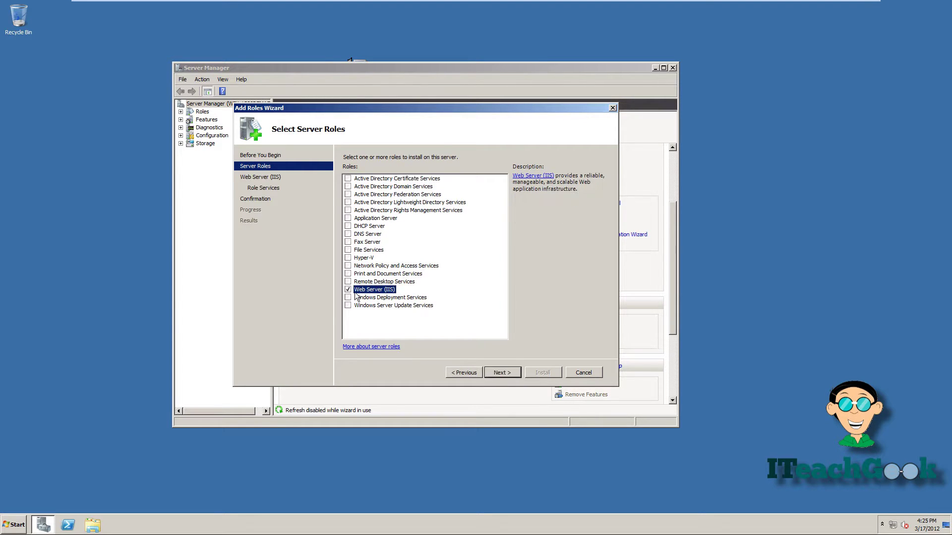
click(499, 375)
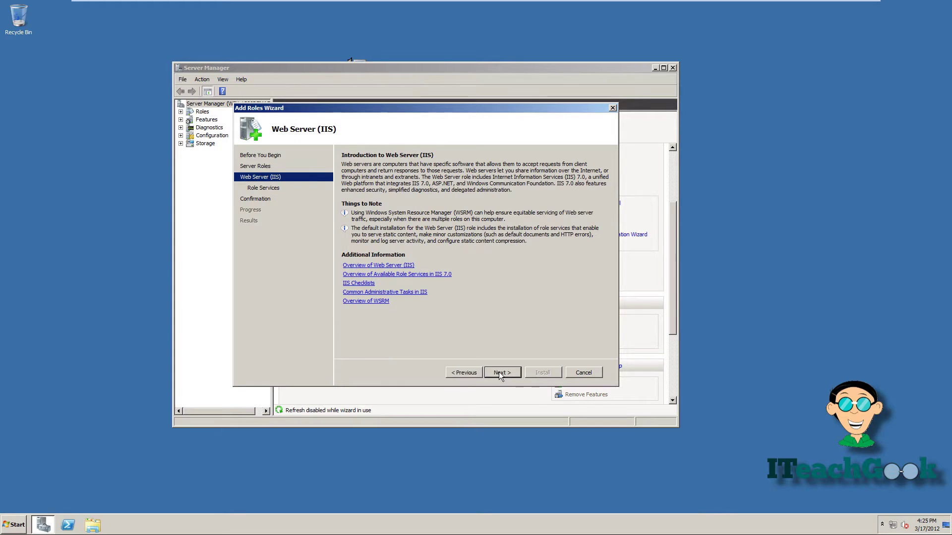
click(499, 372)
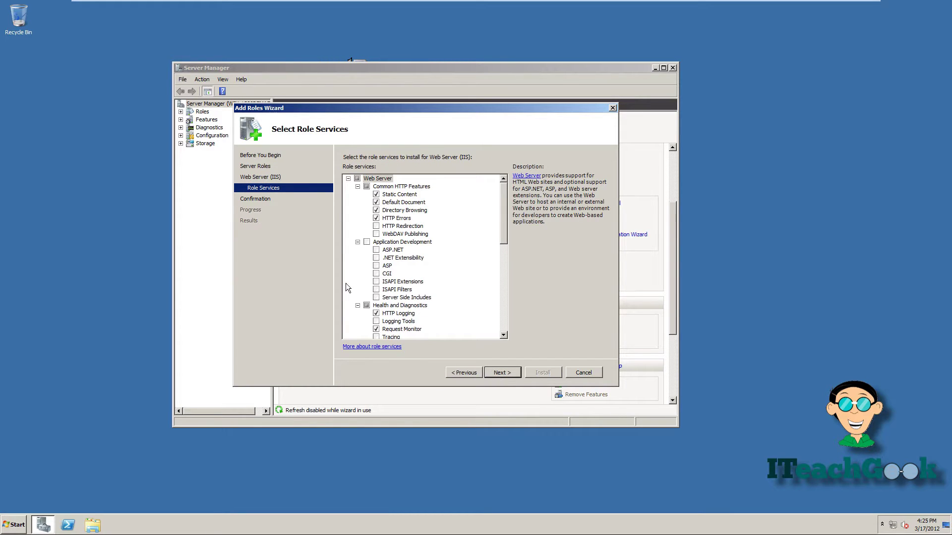
Add ISAPI Extensions, ISAPI Filters and IIS 6 Metabase Compatibility, then install the role.
click(376, 282)
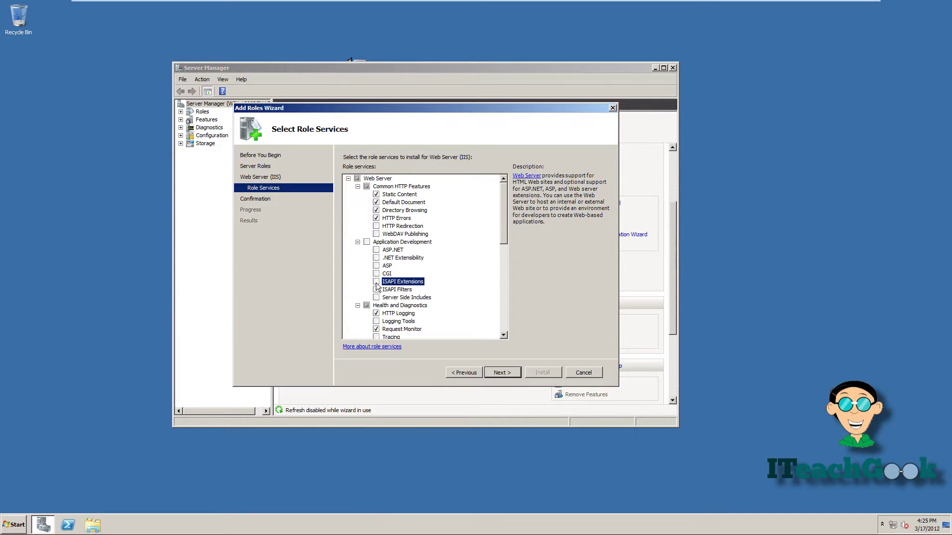
click(376, 290)
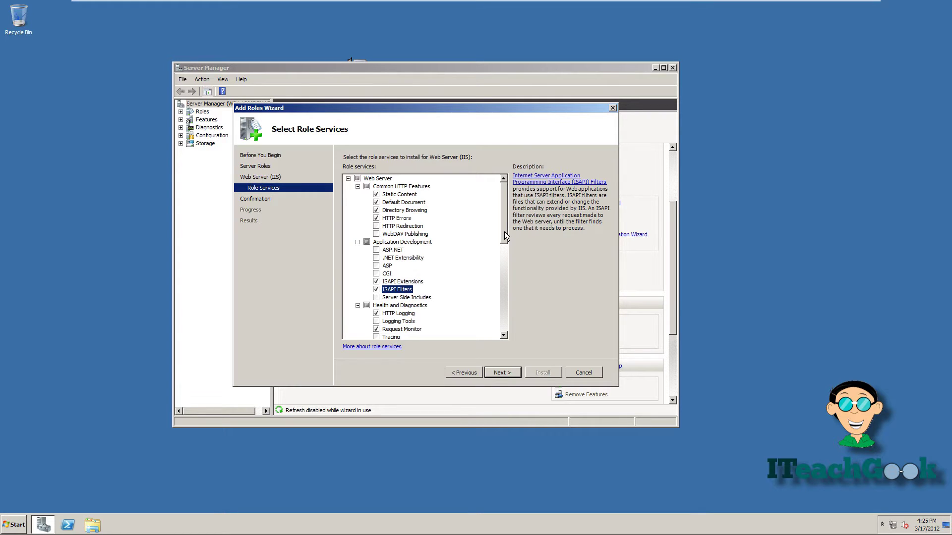
drag(506, 233, 501, 309)
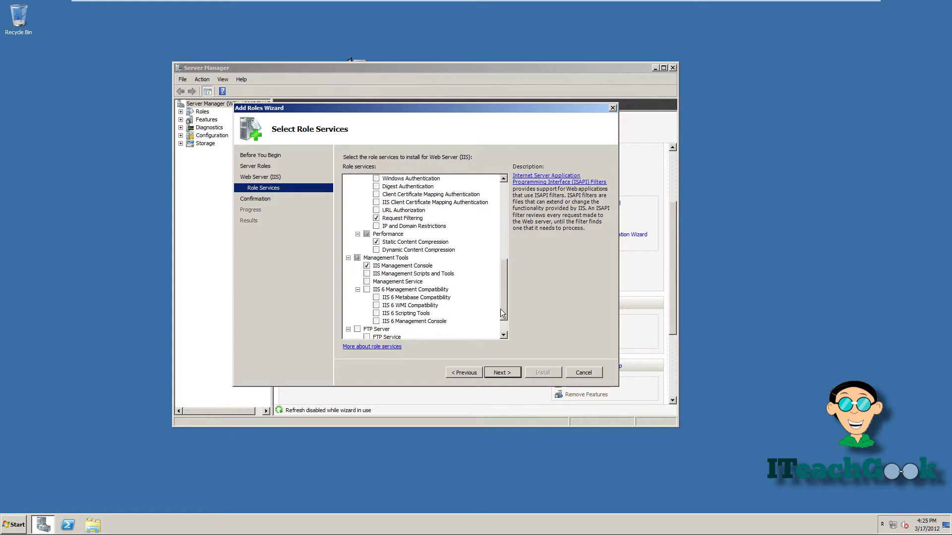
click(376, 298)
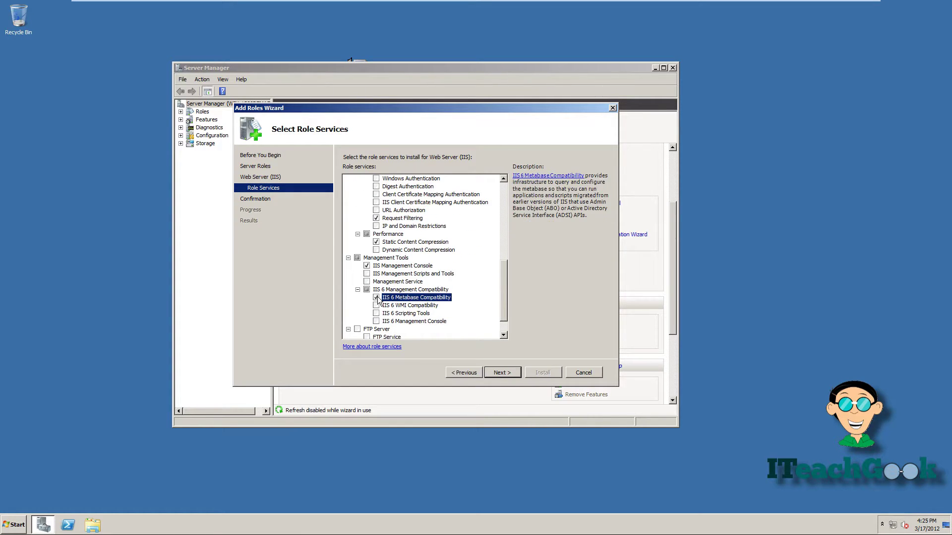
click(511, 374)
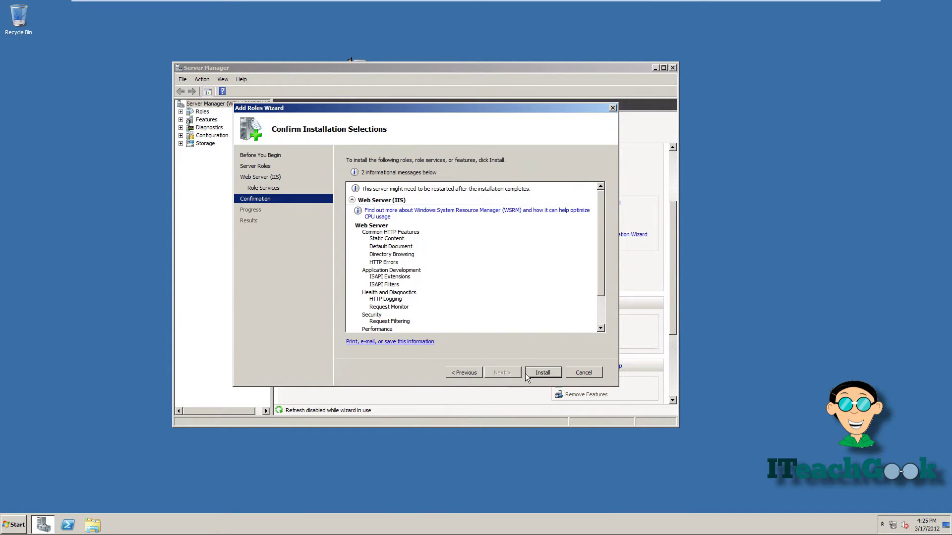
click(534, 374)
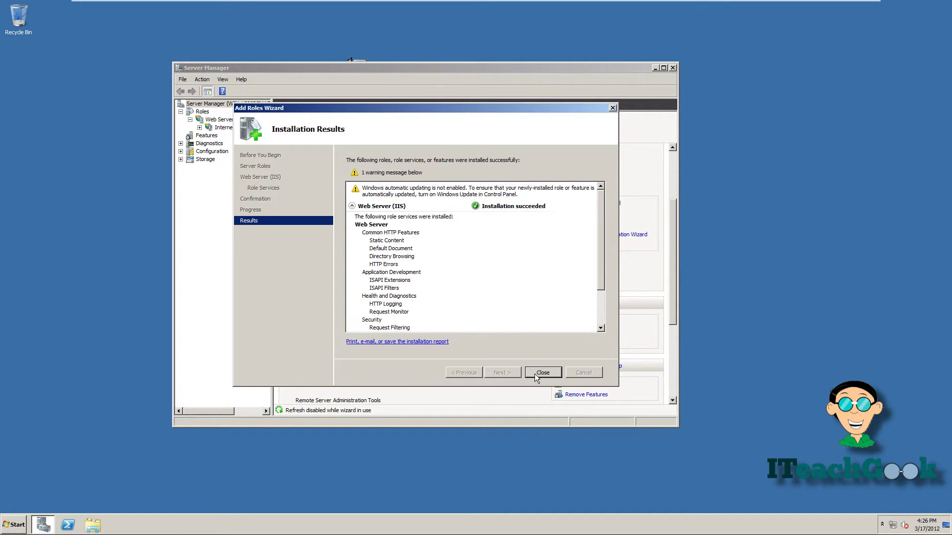
click(534, 374)
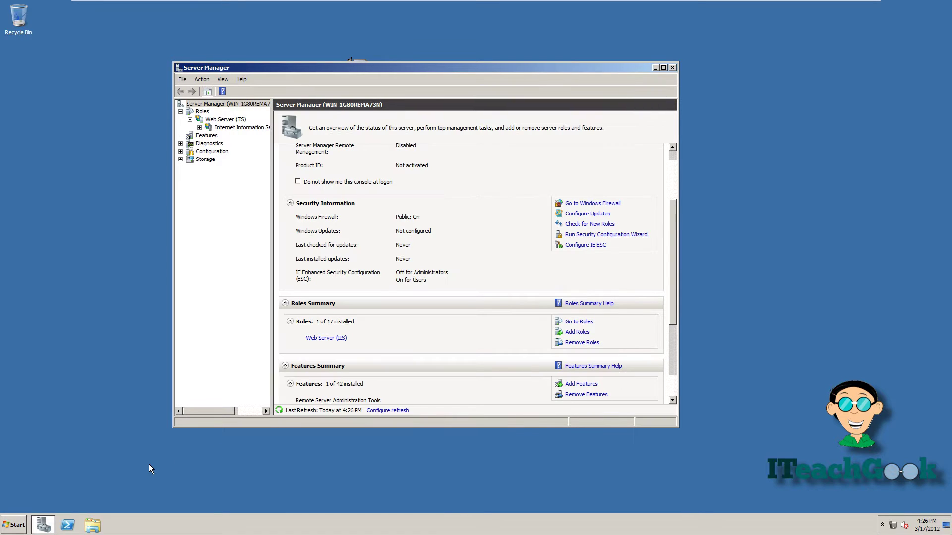
click(4, 523)
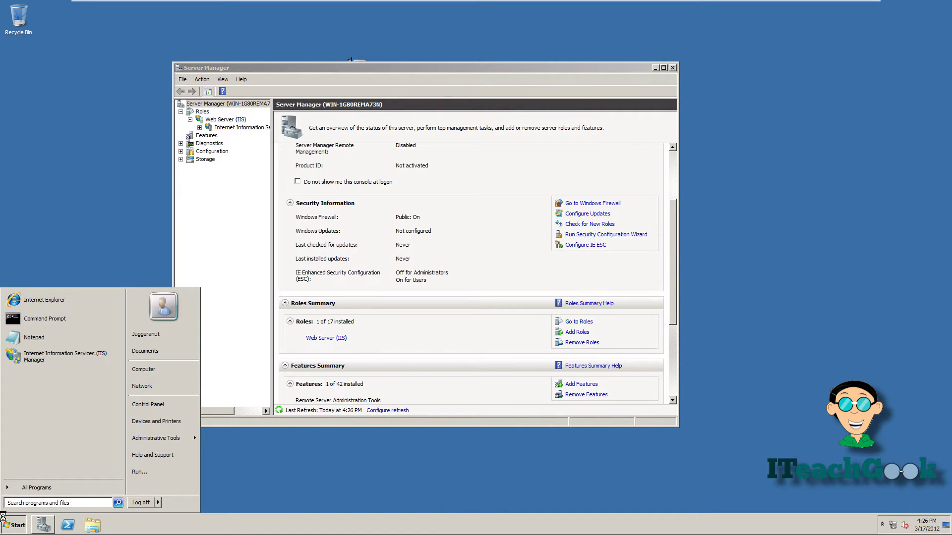
click(40, 305)
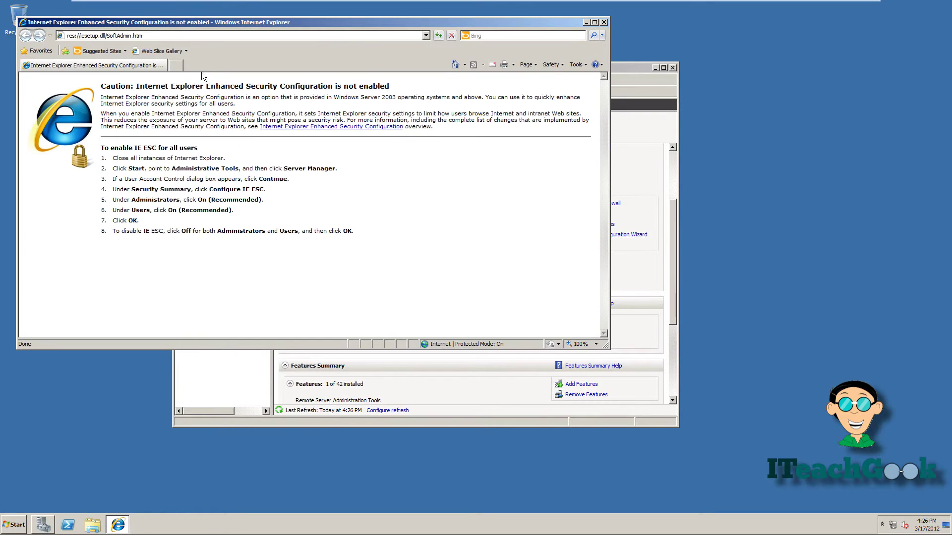
click(234, 35)
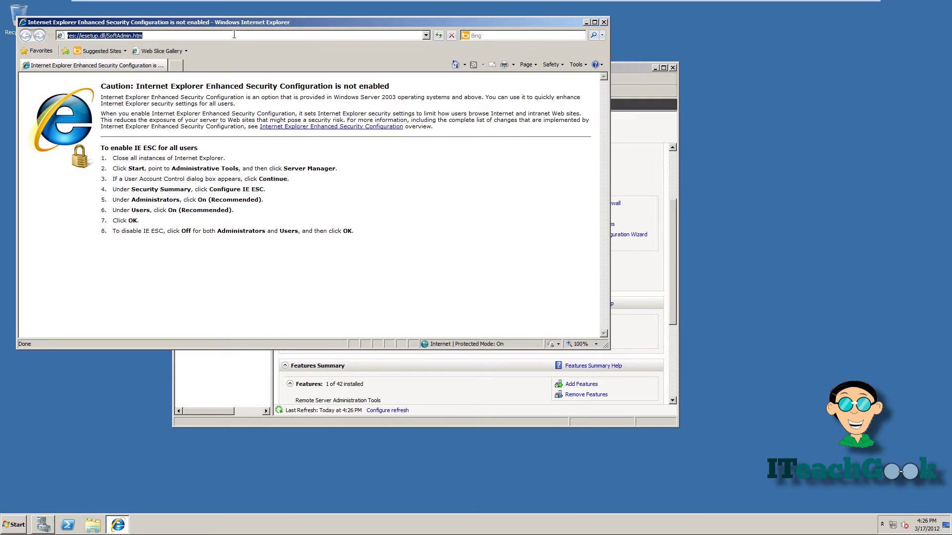
text(lo)
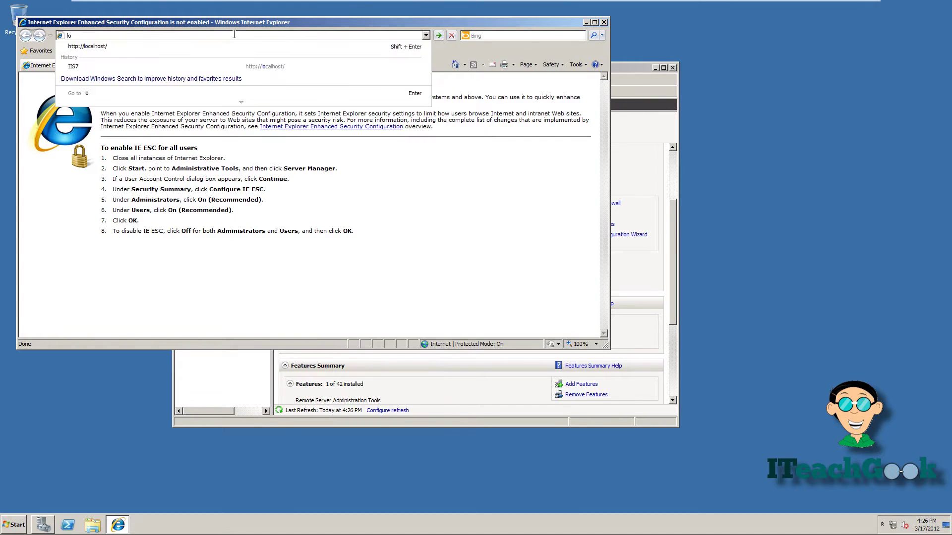
text(calhost)
key(Return)
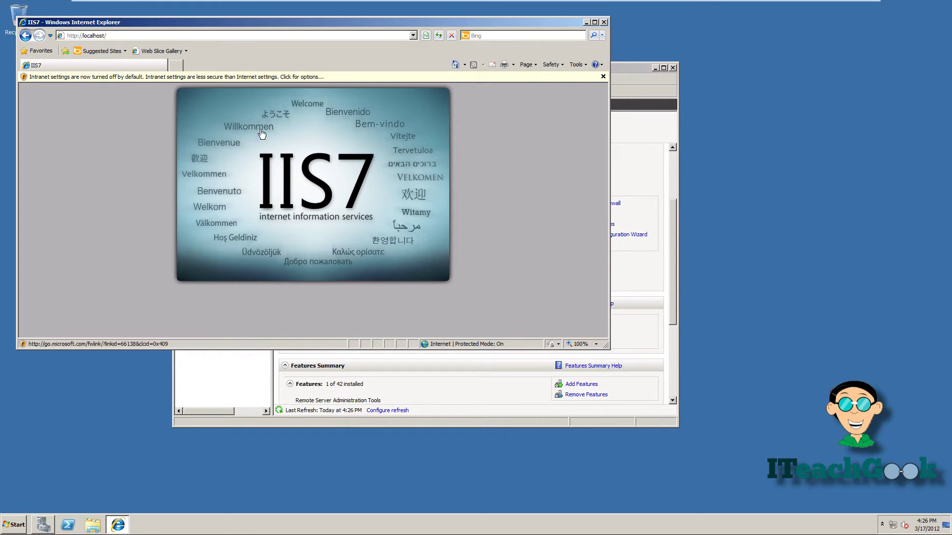
click(586, 23)
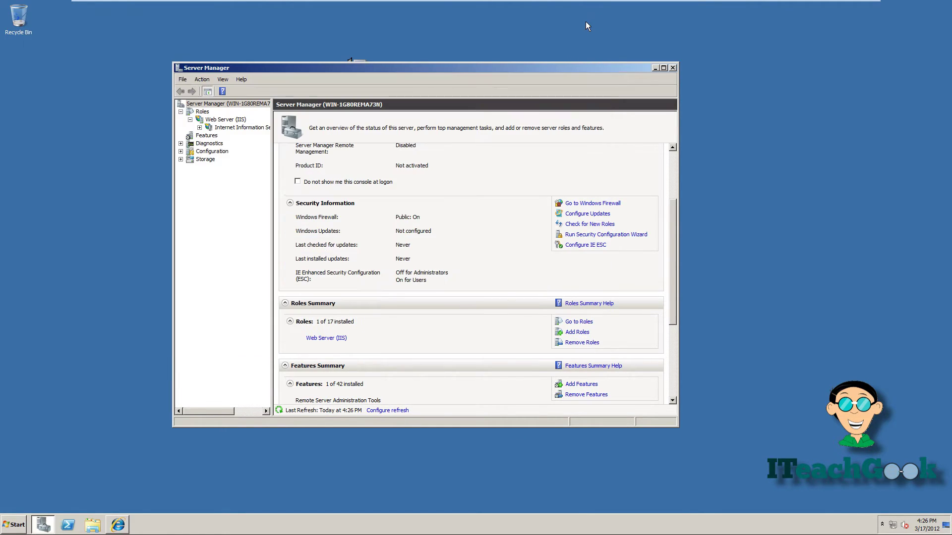
Run the ColdFusion 9 installer through UAC and accept the license agreement.
click(656, 68)
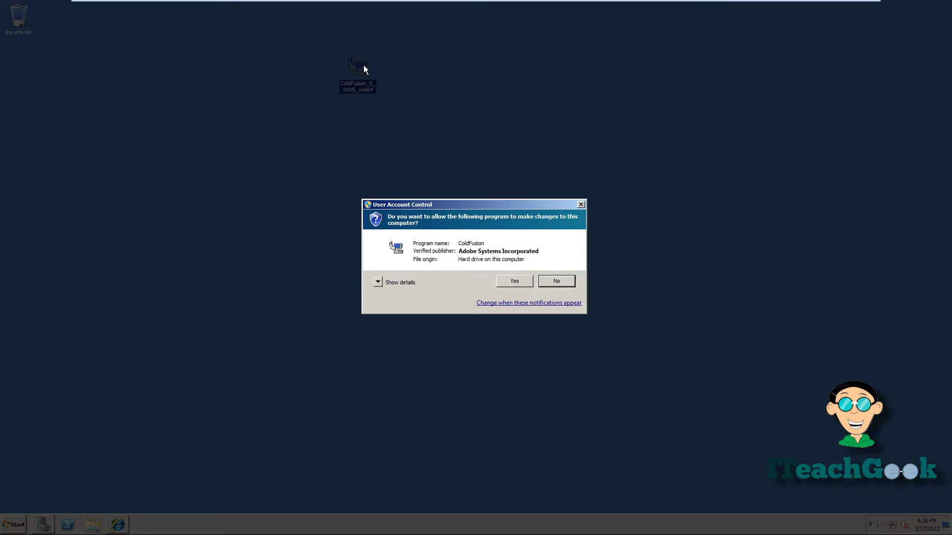
click(515, 282)
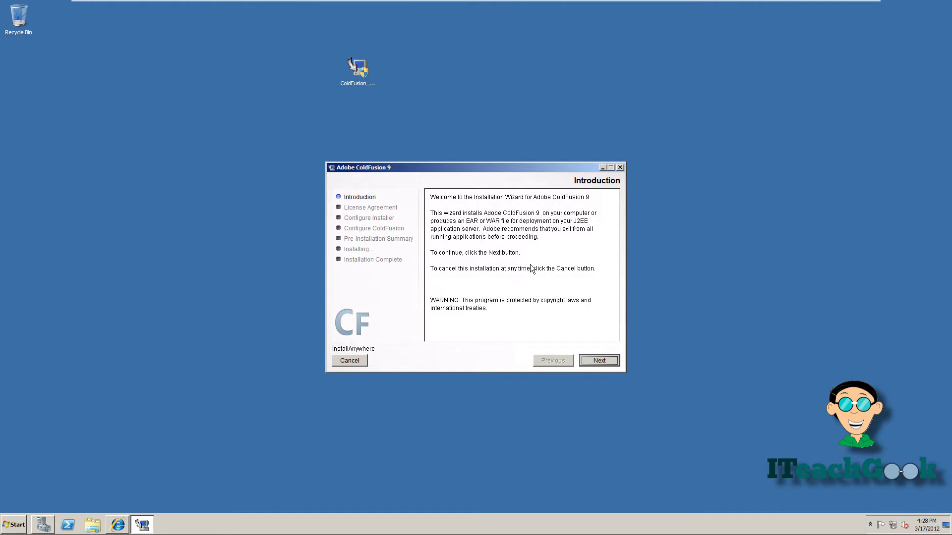
click(590, 359)
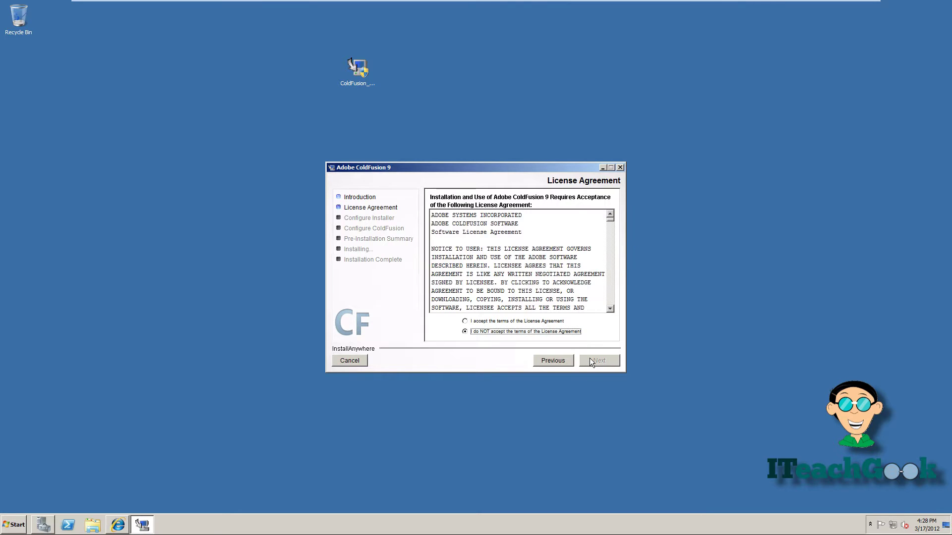
click(541, 321)
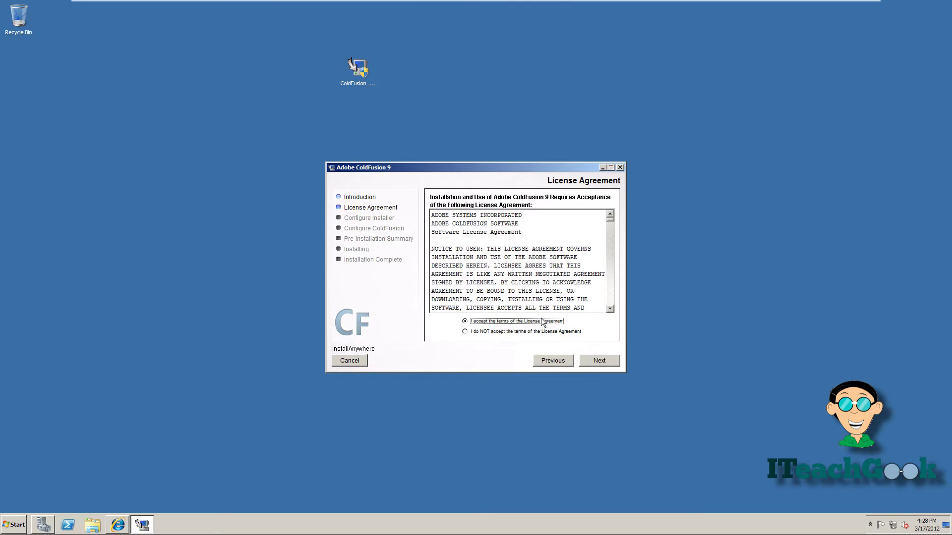
click(597, 361)
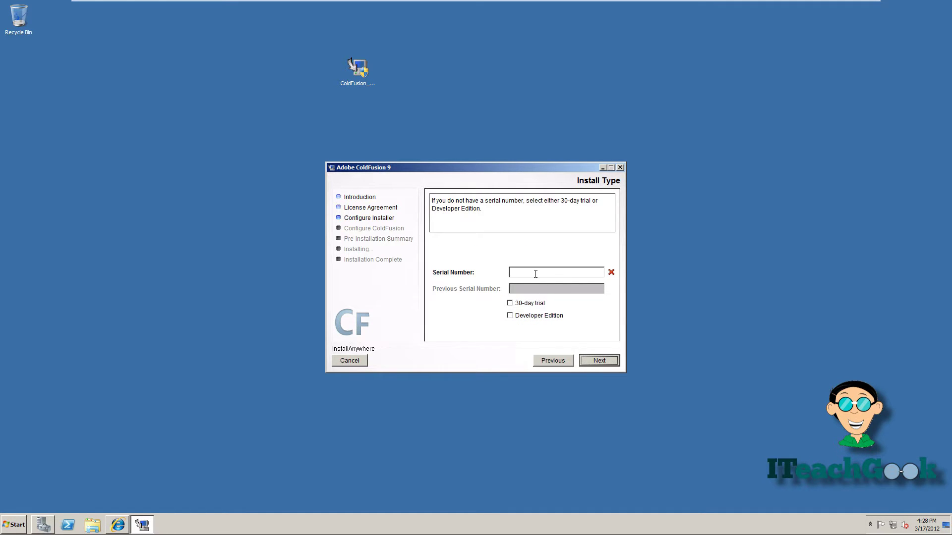
Choose the Developer Edition as the ColdFusion install type.
click(525, 317)
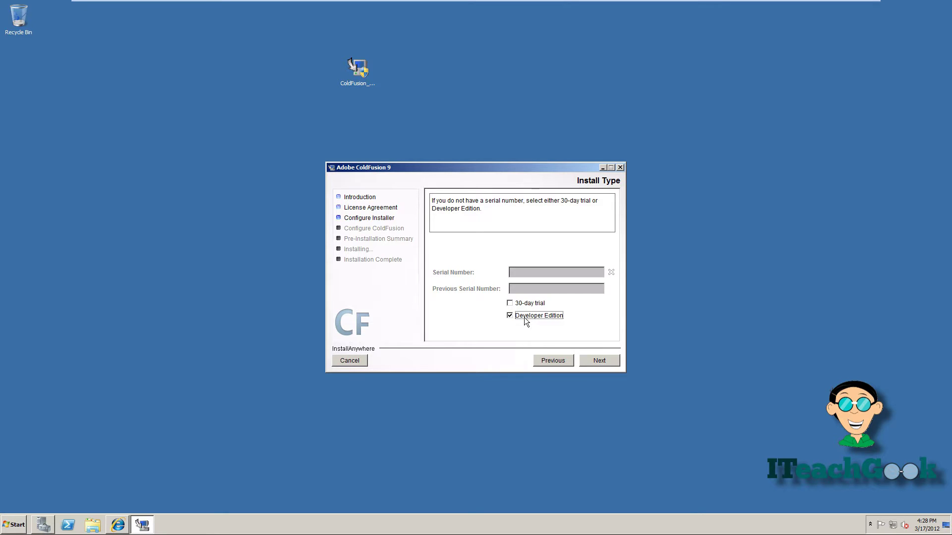
click(588, 360)
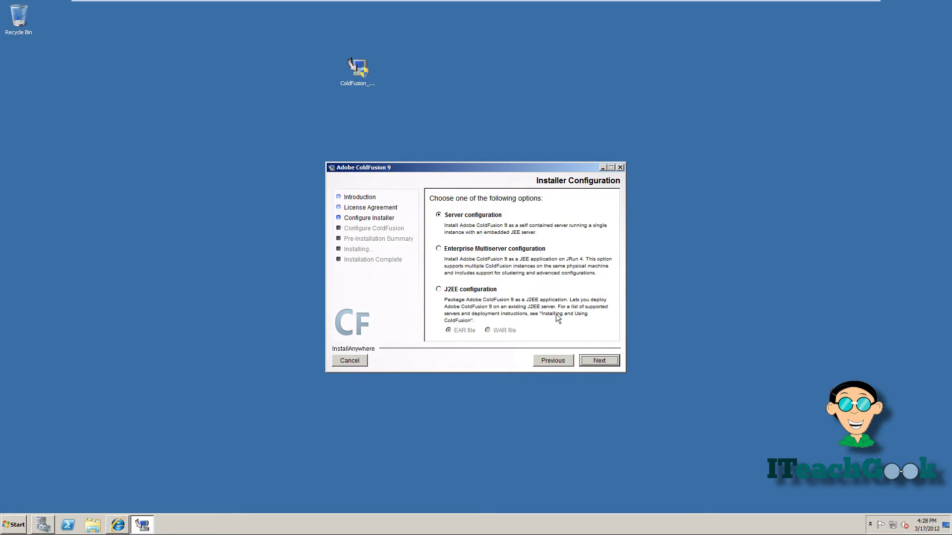
Keep server configuration and deselect Documentation, .NET Integration, Solr, Search and ODBC Services.
click(588, 361)
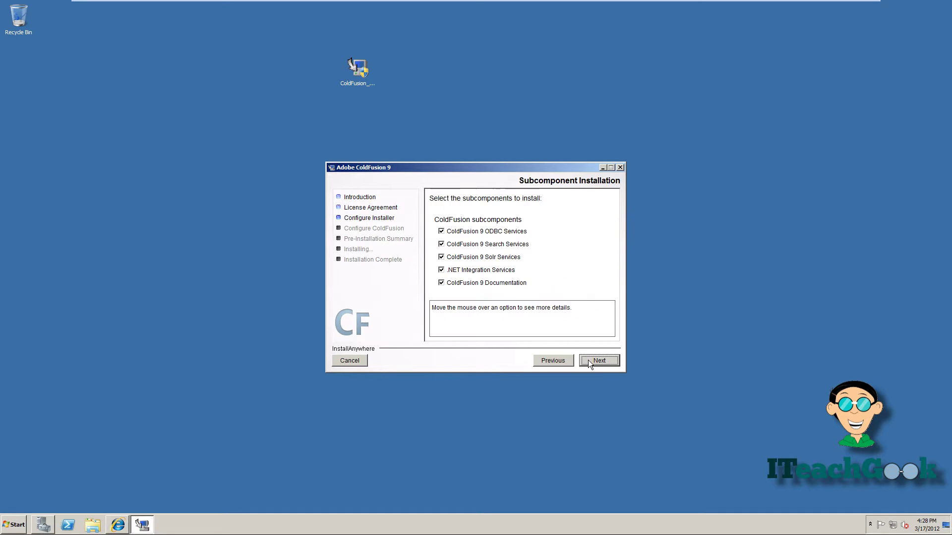
click(440, 283)
click(440, 270)
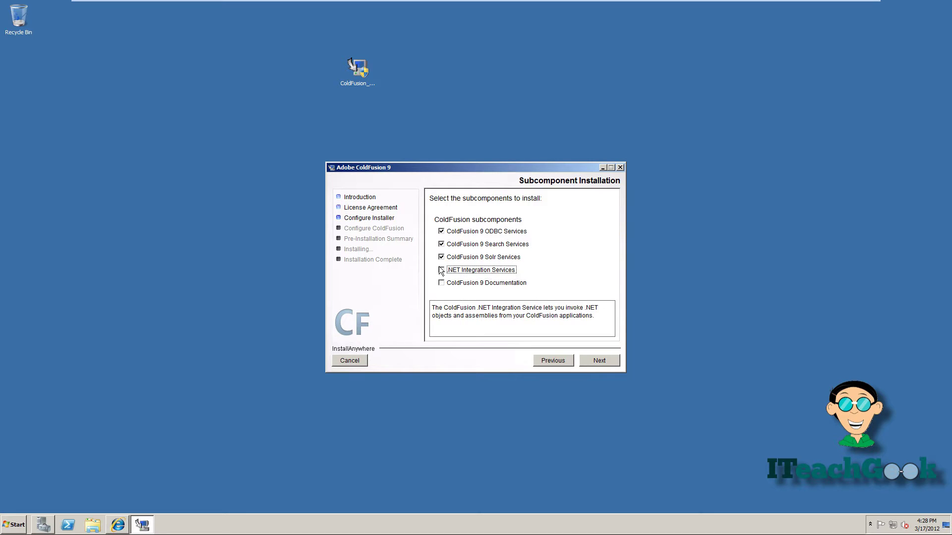
click(441, 257)
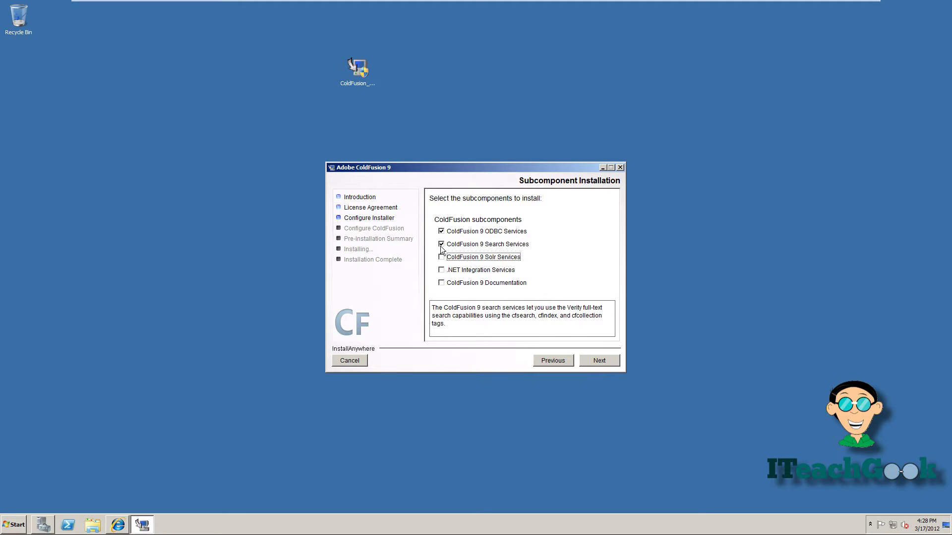
click(441, 245)
click(442, 232)
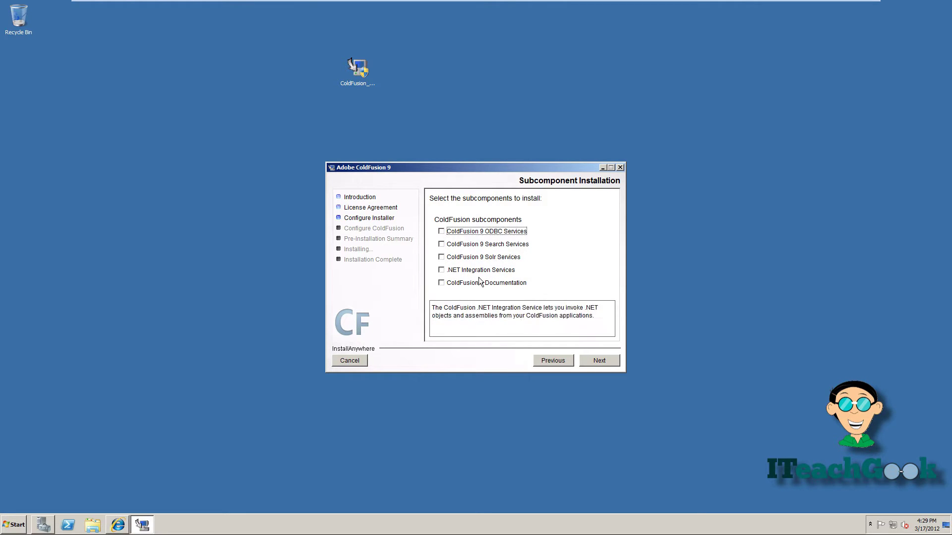
click(607, 360)
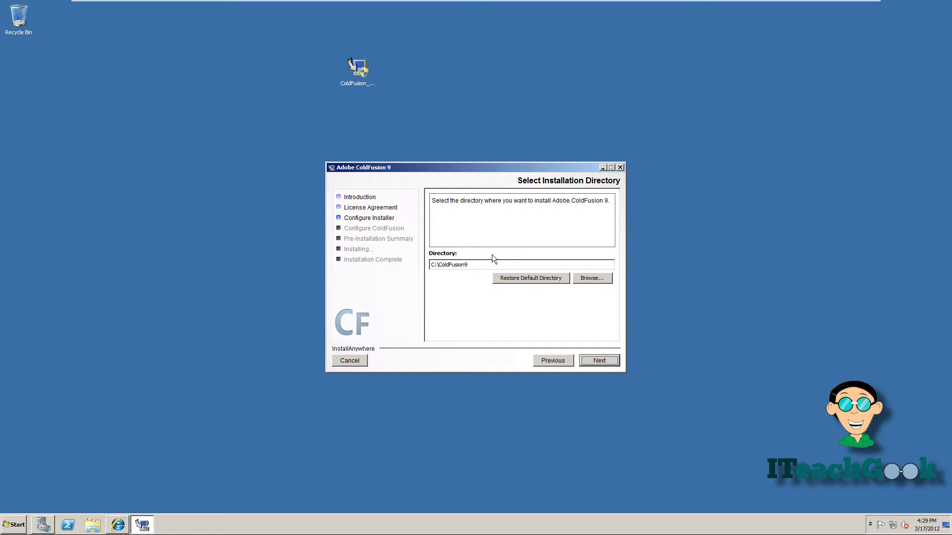
Accept C:\ColdFusion9, all IIS websites, and C:\inetpub\wwwroot as the web root.
click(602, 361)
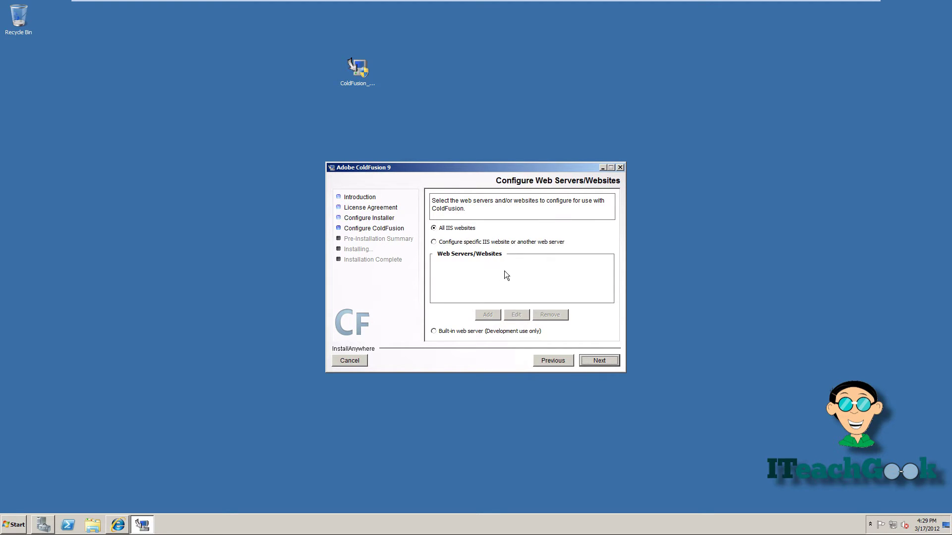
click(604, 358)
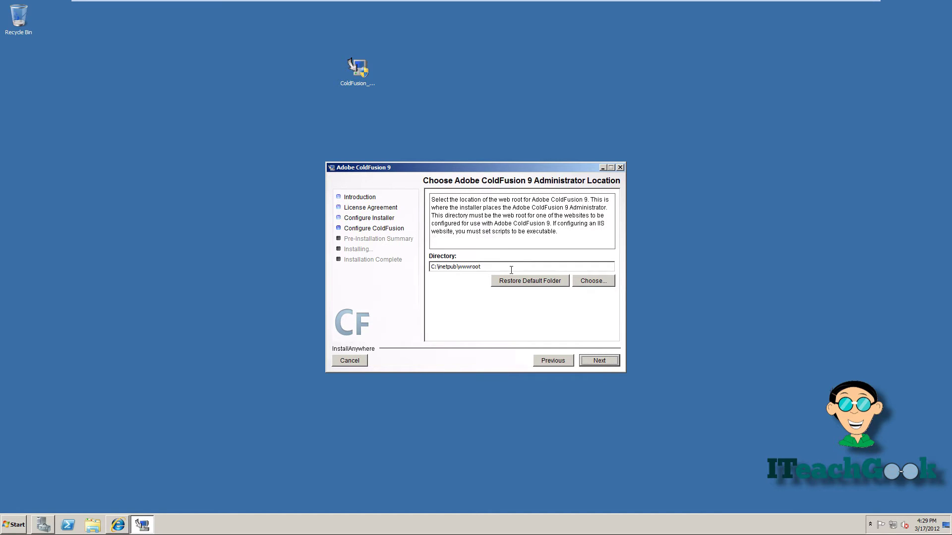
click(593, 361)
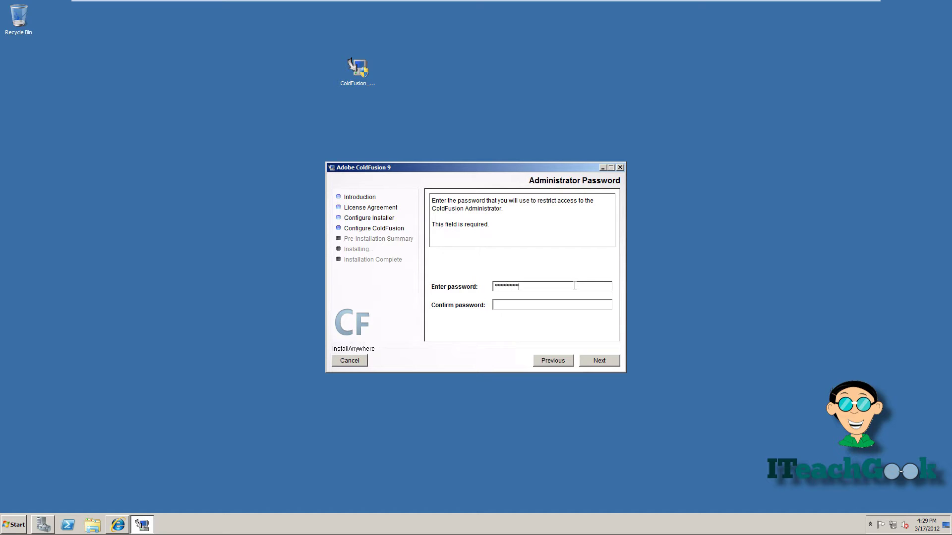
Enter the administrator password, then enable RDS and type the RDS password.
text(*********)
click(589, 361)
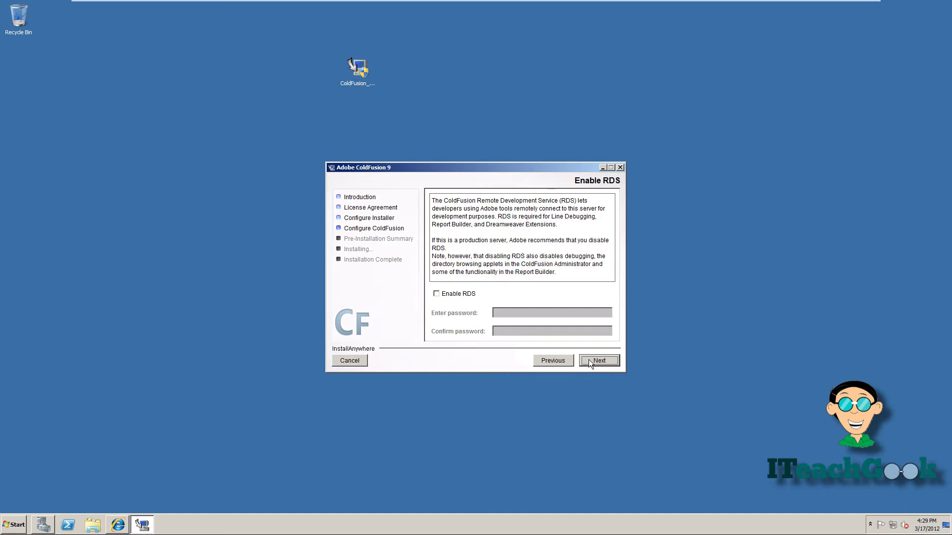
click(471, 294)
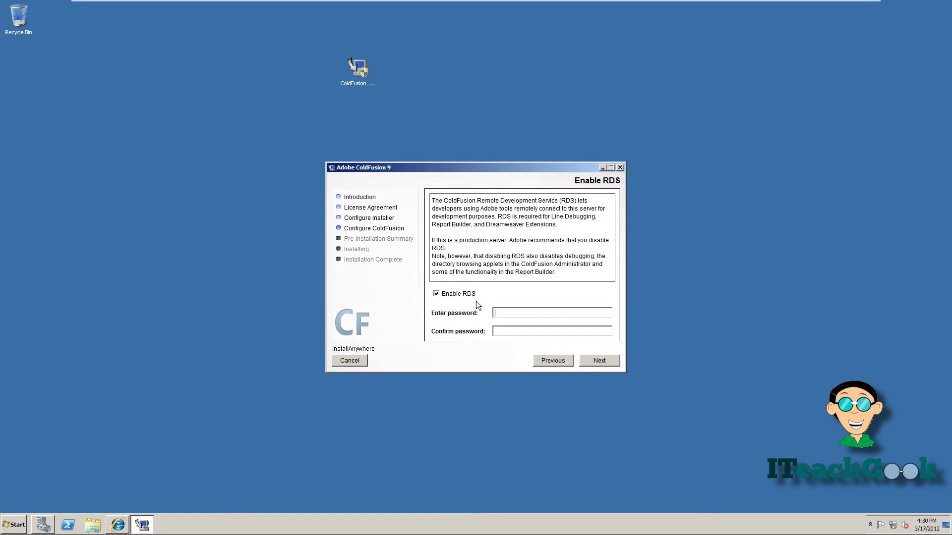
click(500, 314)
text(*********)
Confirm the RDS password and run the ColdFusion 9 installation to completion.
key(Tab)
text(*********)
click(591, 358)
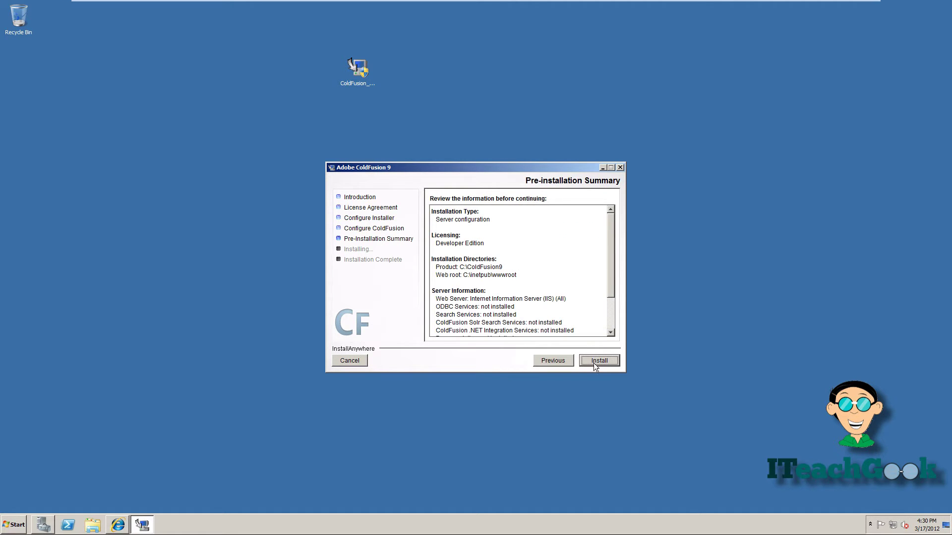
click(593, 363)
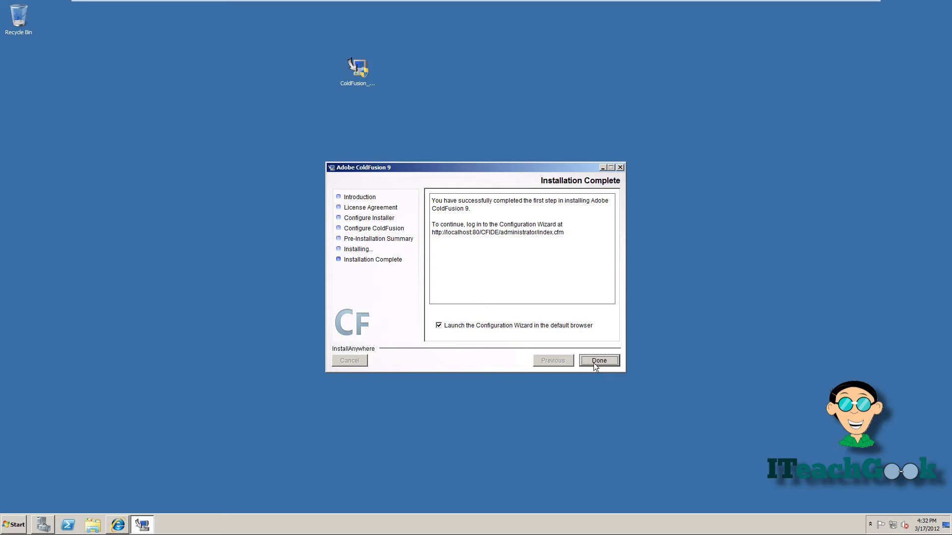
click(600, 362)
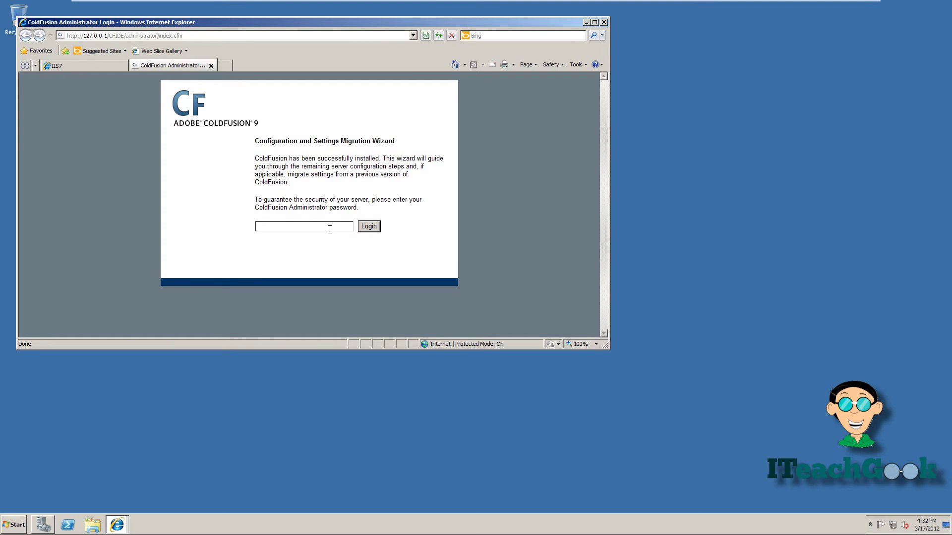
Log in to the browser Configuration Wizard with the administrator password.
text(••••••••)
click(368, 227)
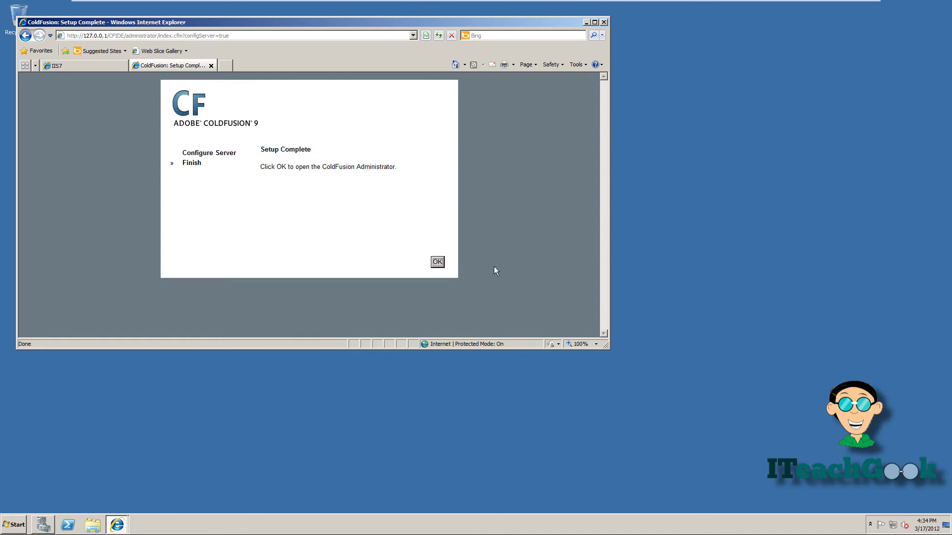
Scroll through the Administrator's Settings Summary report, then close Internet Explorer with all its tabs.
click(438, 262)
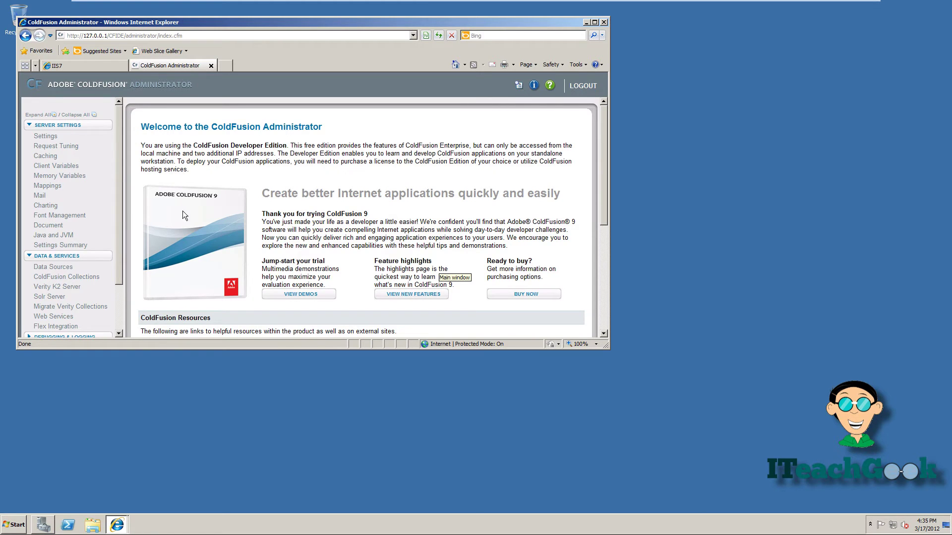
click(74, 245)
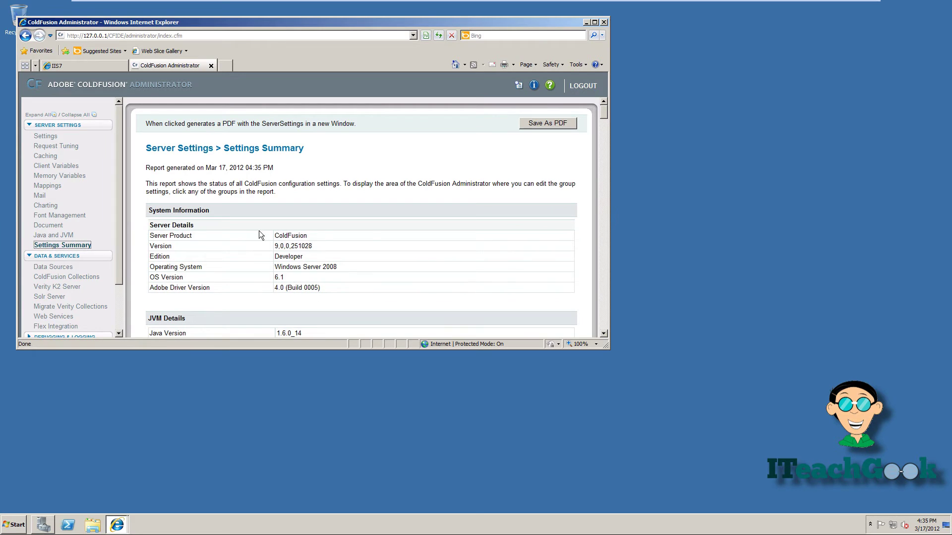
scroll(365, 231, down, 3)
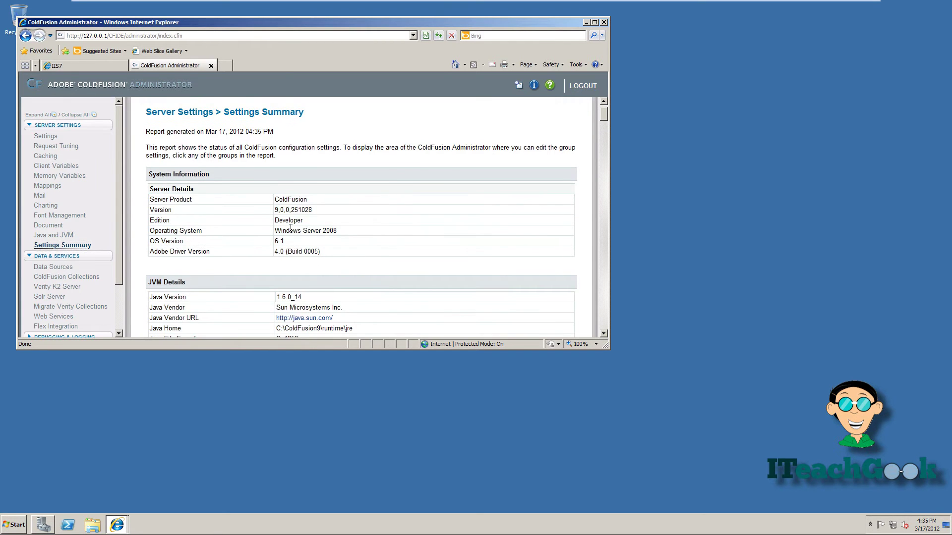
scroll(291, 228, down, 10)
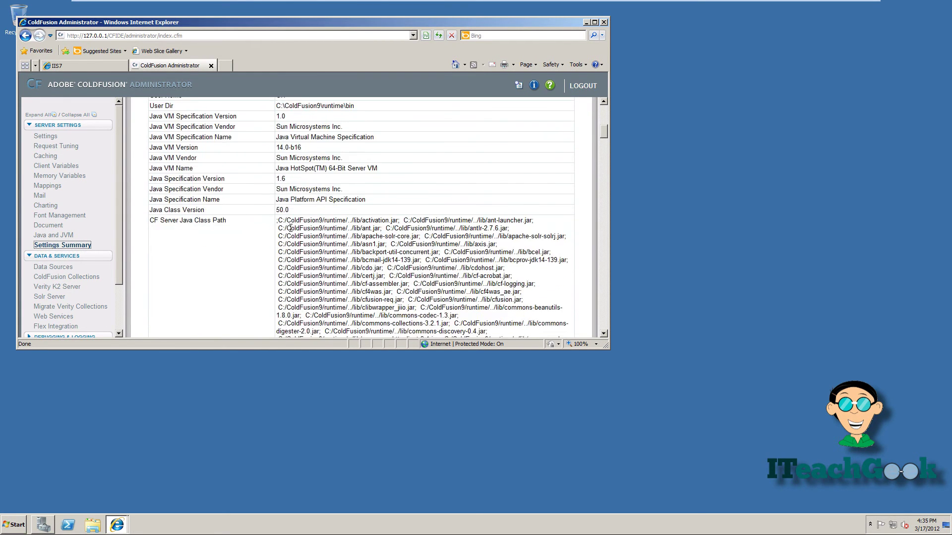
scroll(290, 228, up, 10)
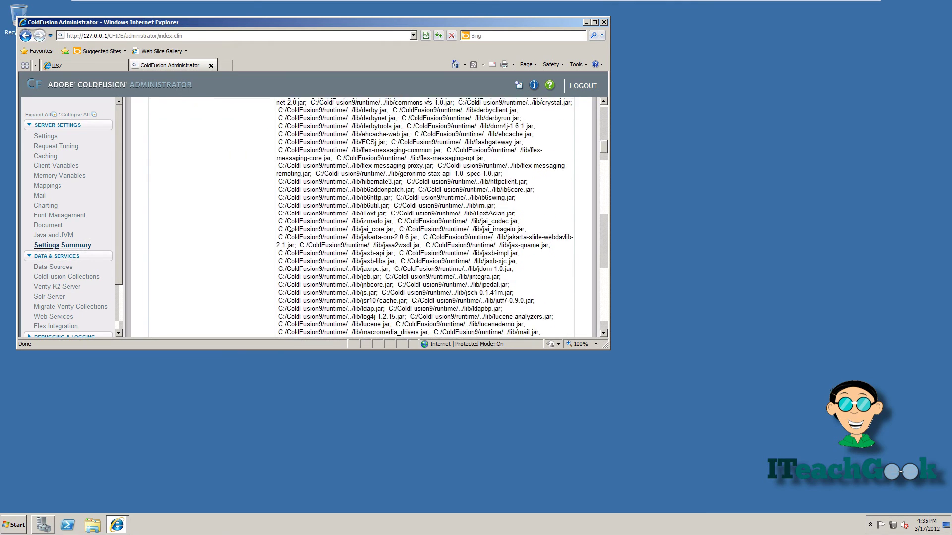
scroll(291, 228, up, 6)
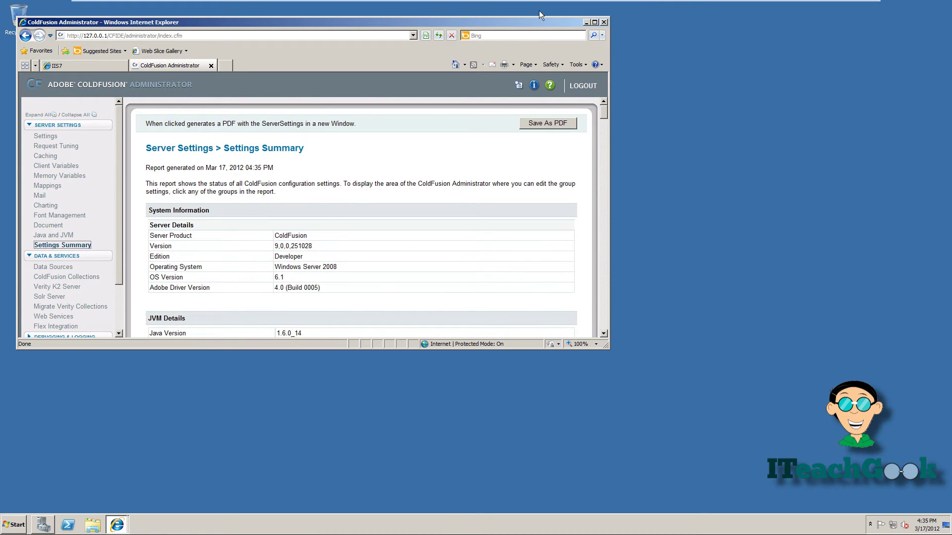
click(604, 22)
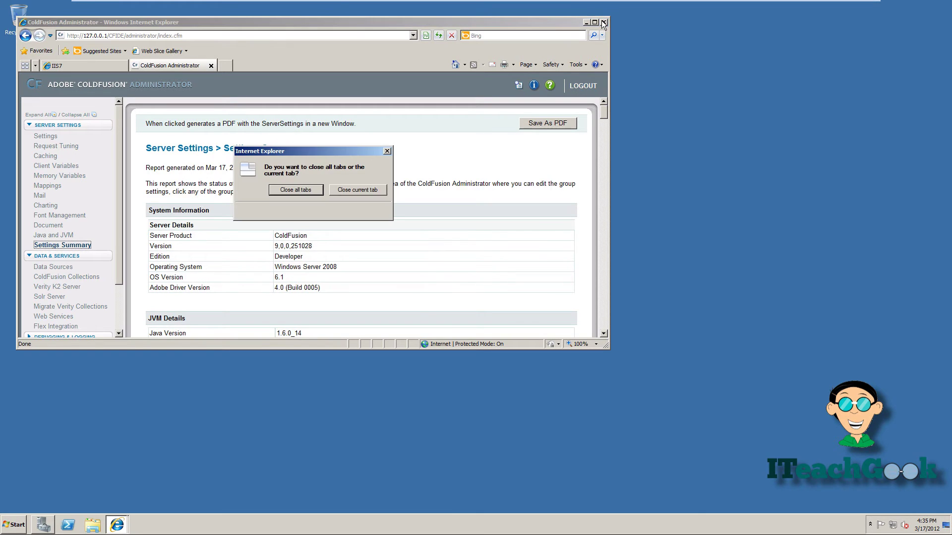
click(281, 189)
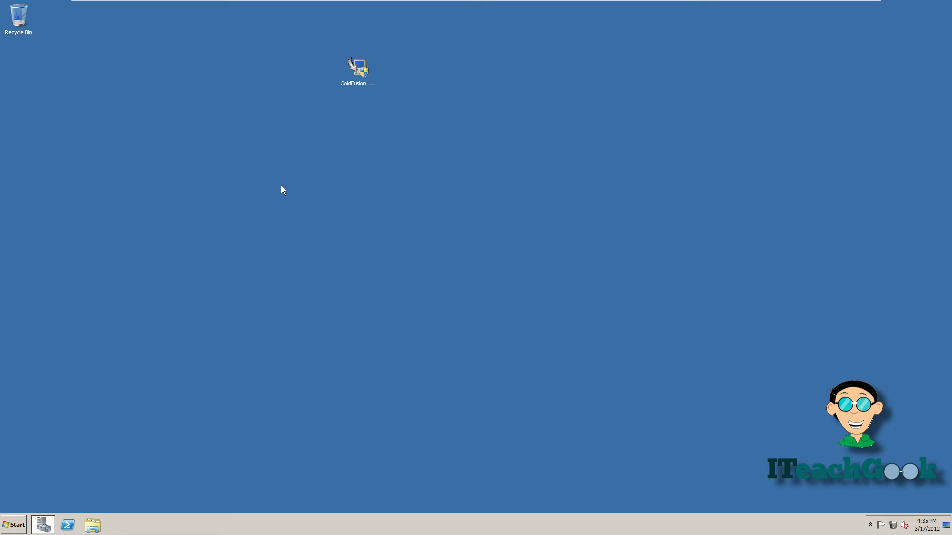
Start Notepad and write <cfscript>, writedump(server); and a closing </cfscript> tag.
click(5, 526)
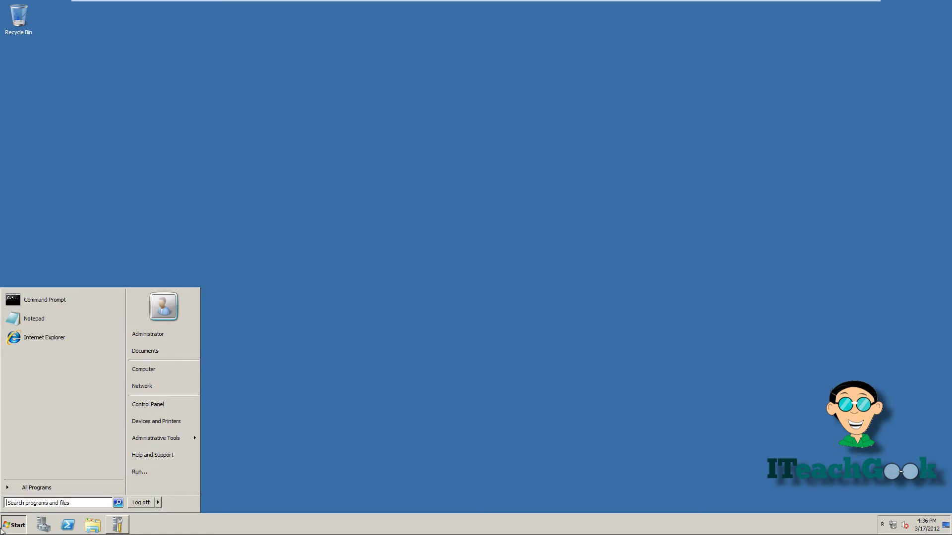
click(26, 323)
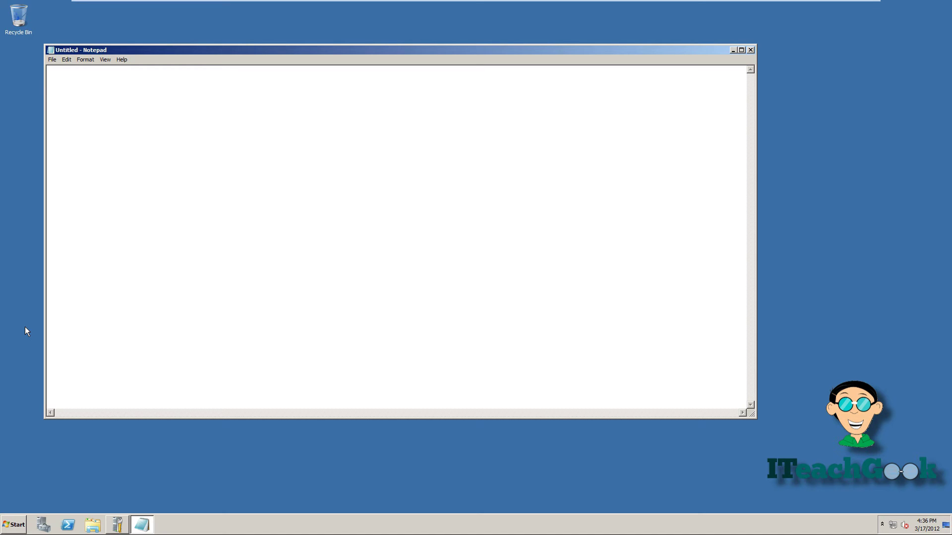
text(<c)
text(f)
text(script)
text(> )
text(writ)
text(edum)
text(p()
text(server)
text();)
key(Return)
text(</cfs)
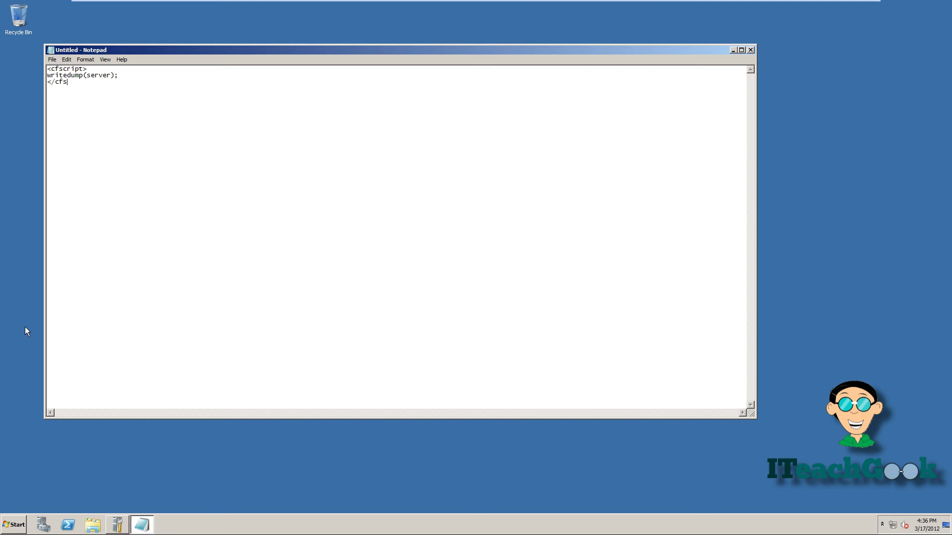
text(cript>)
In Save As, browse to the C:\inetpub\wwwroot folder as the save location.
click(52, 60)
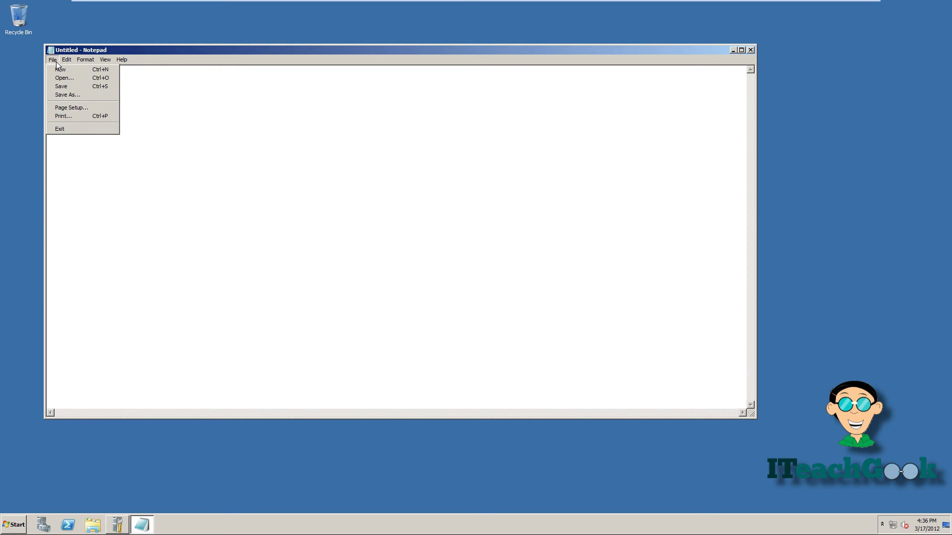
click(67, 95)
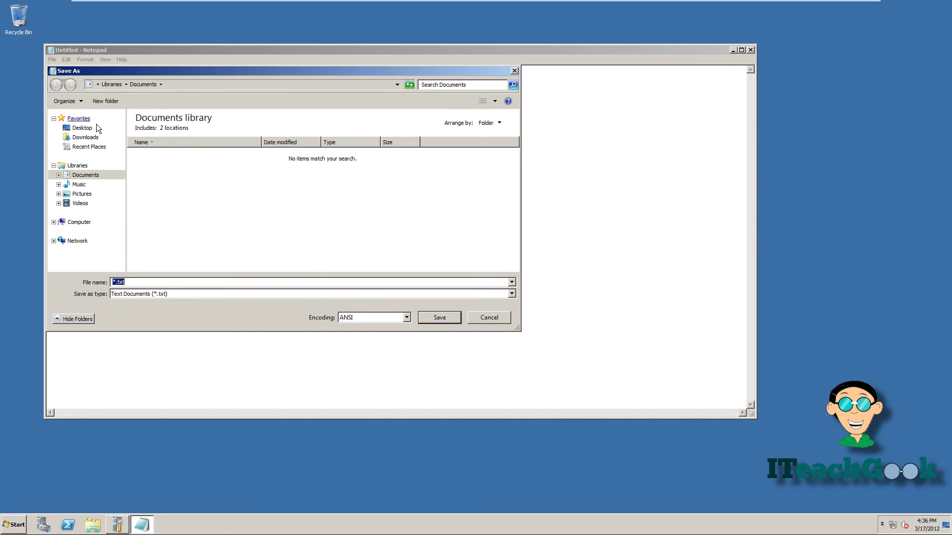
click(81, 224)
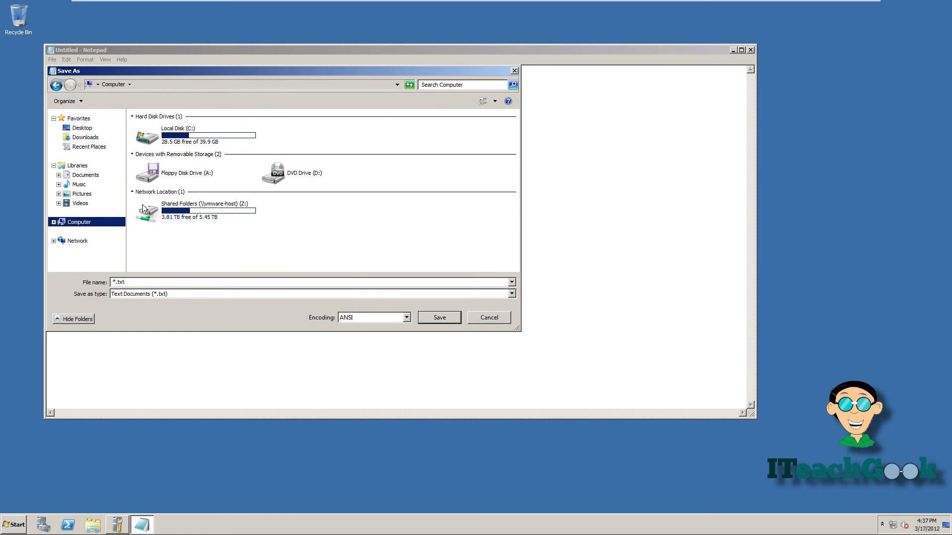
double_click(169, 132)
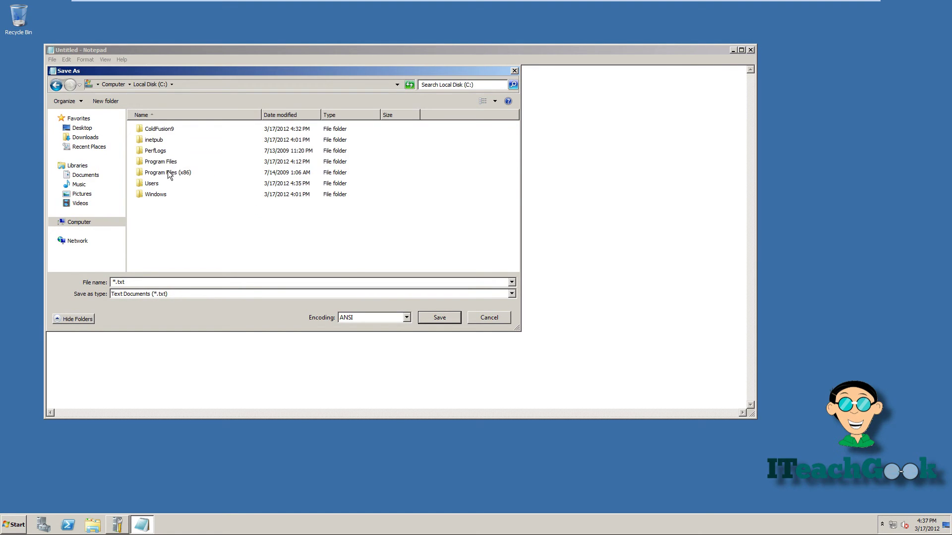
double_click(161, 141)
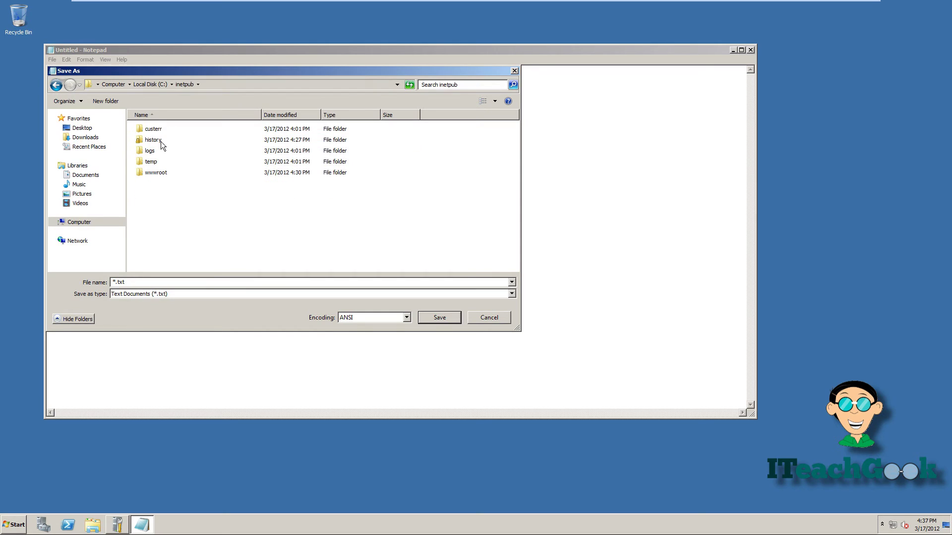
click(163, 170)
double_click(164, 171)
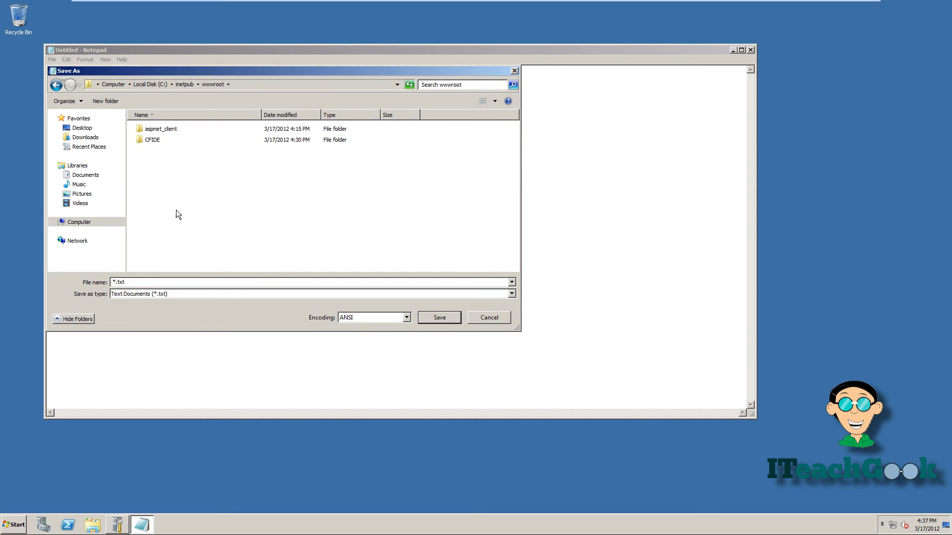
Save the file as index.cfm with Save as type set to All Files.
click(511, 295)
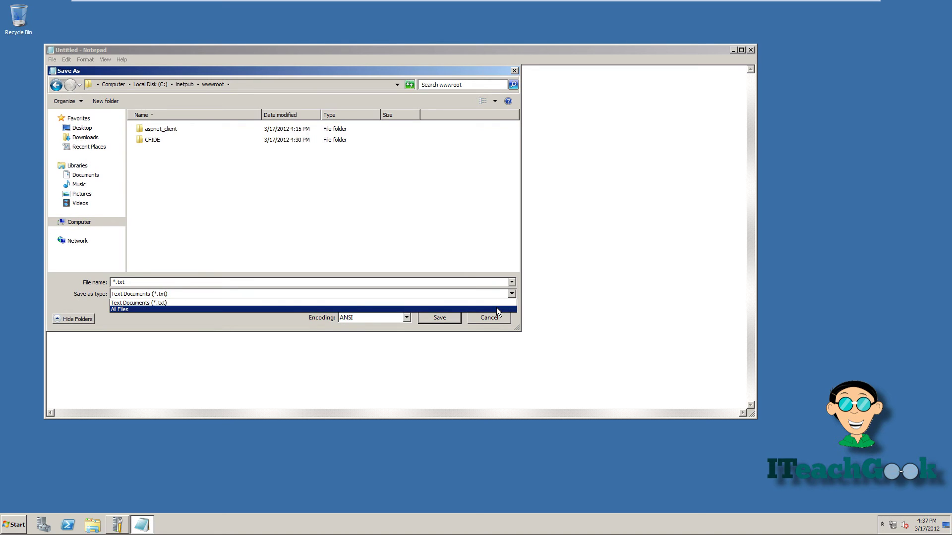
click(496, 309)
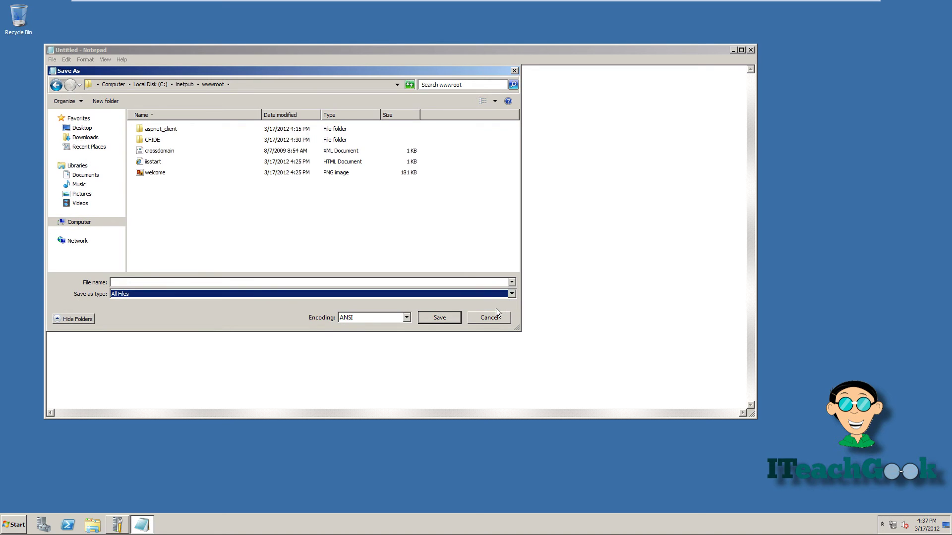
click(436, 283)
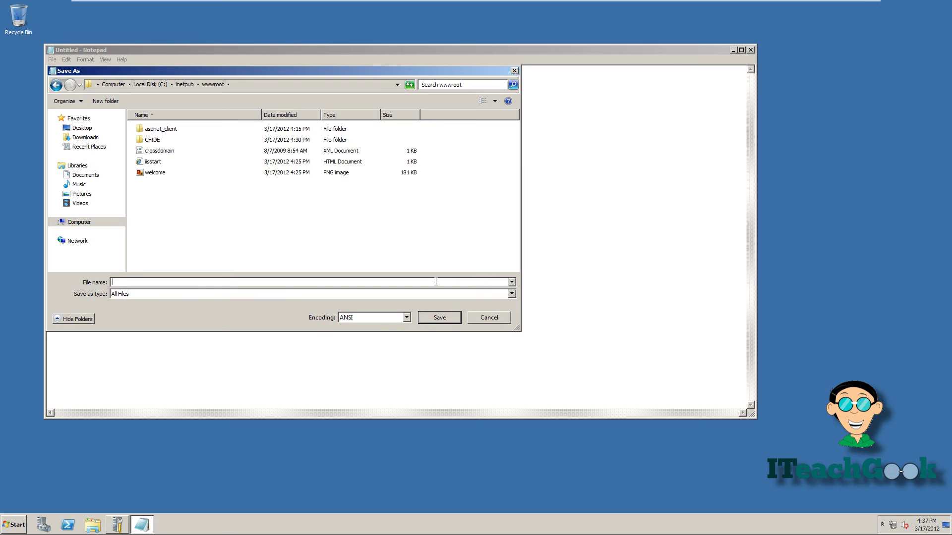
text(index.cfm)
key(Return)
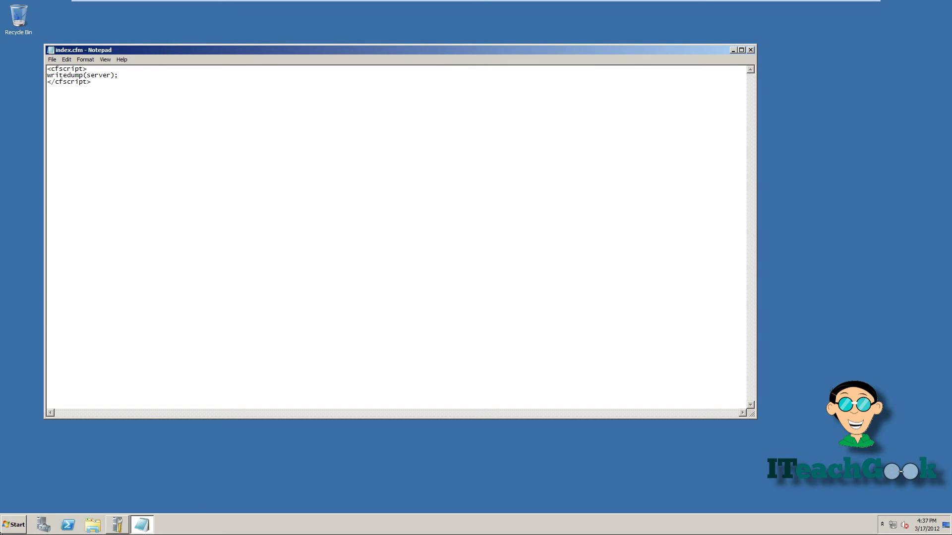
click(4, 531)
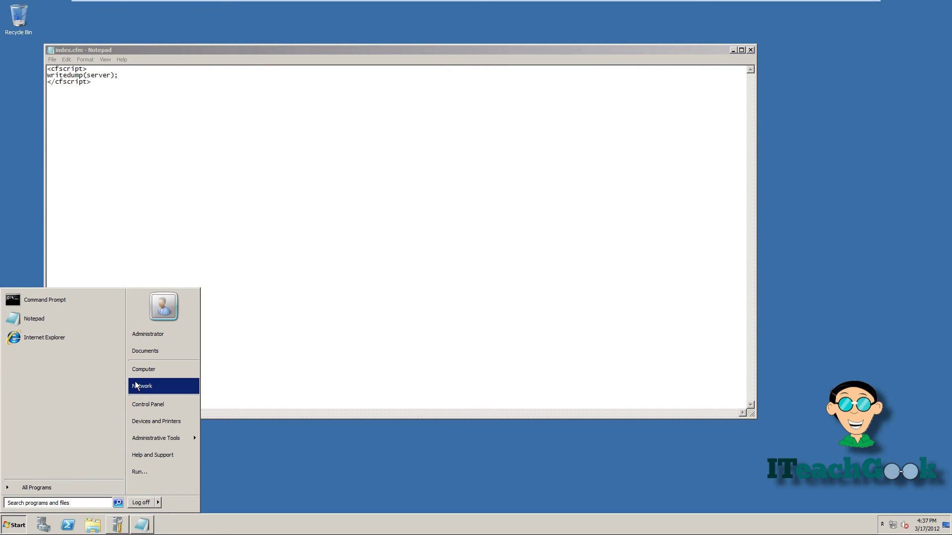
Open Computer and navigate to C:\inetpub\wwwroot in Windows Explorer.
click(142, 371)
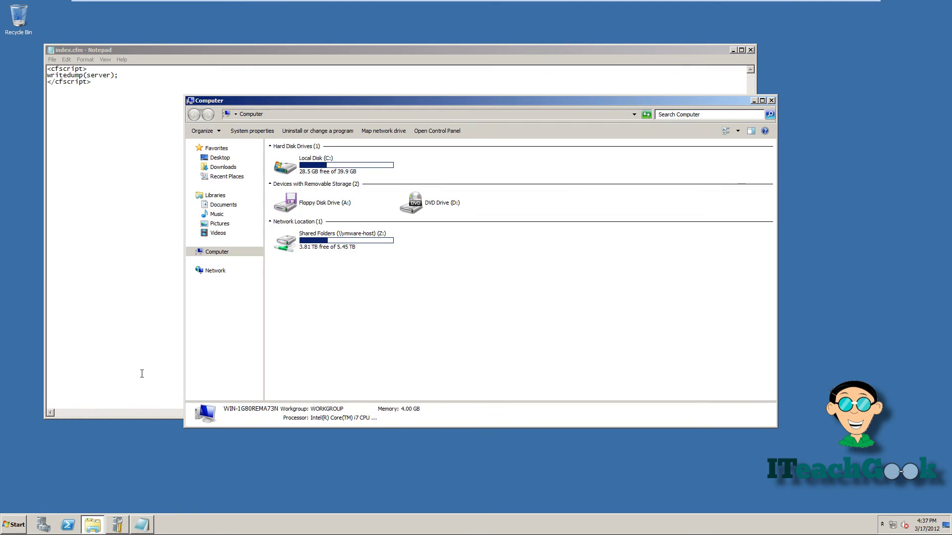
double_click(385, 159)
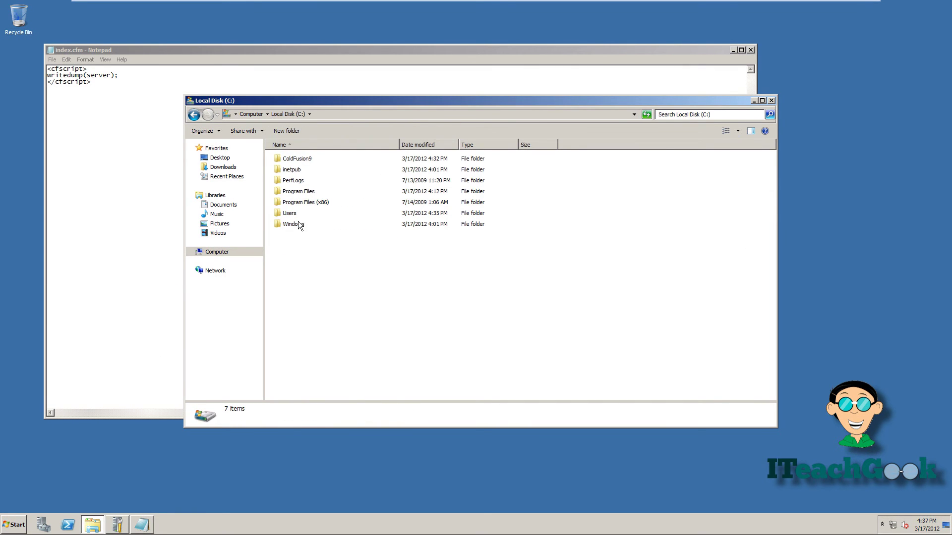
double_click(292, 170)
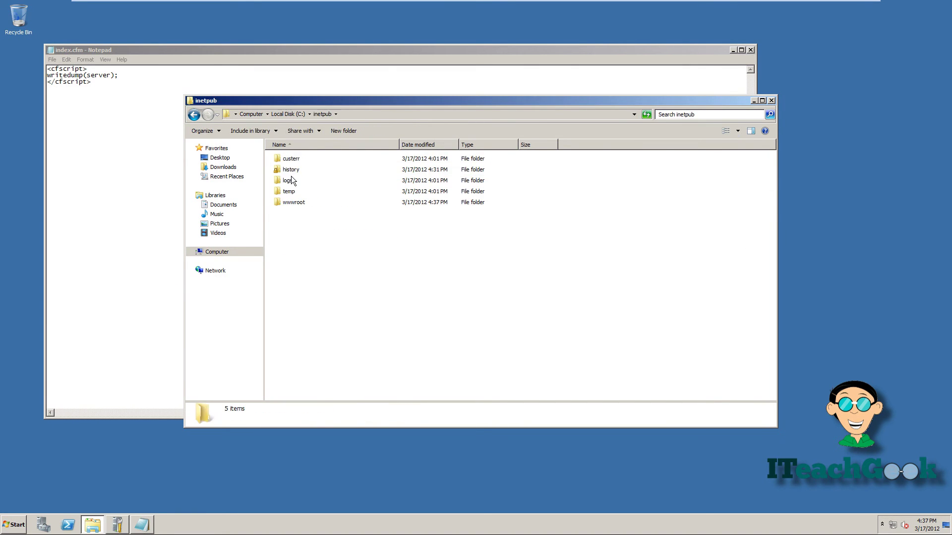
double_click(291, 204)
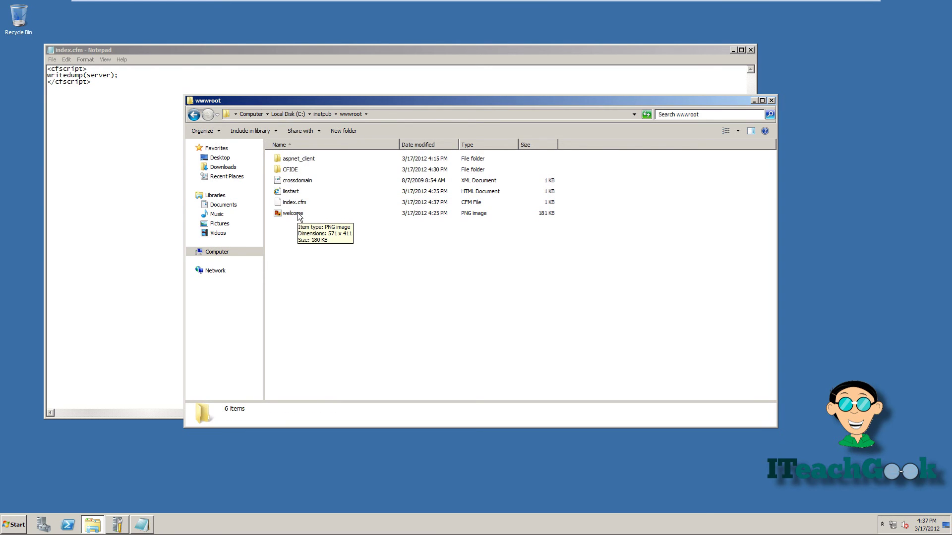
Delete the default iisstart and welcome files to the Recycle Bin.
click(298, 213)
ctrl+click(294, 191)
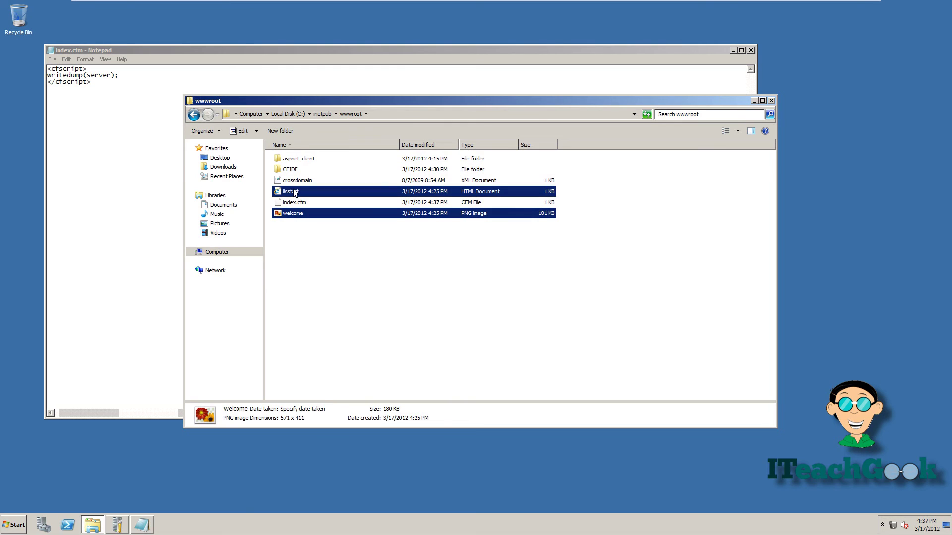
key(Delete)
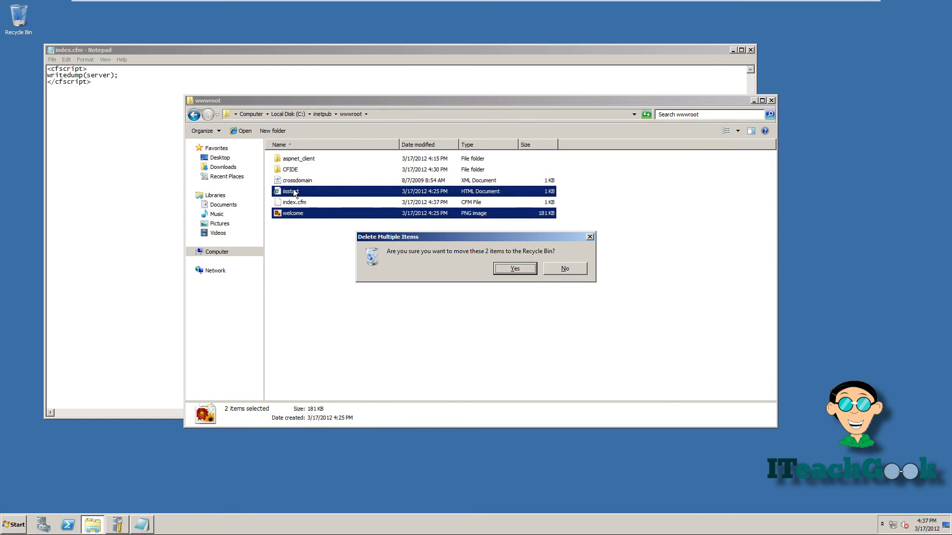
click(527, 271)
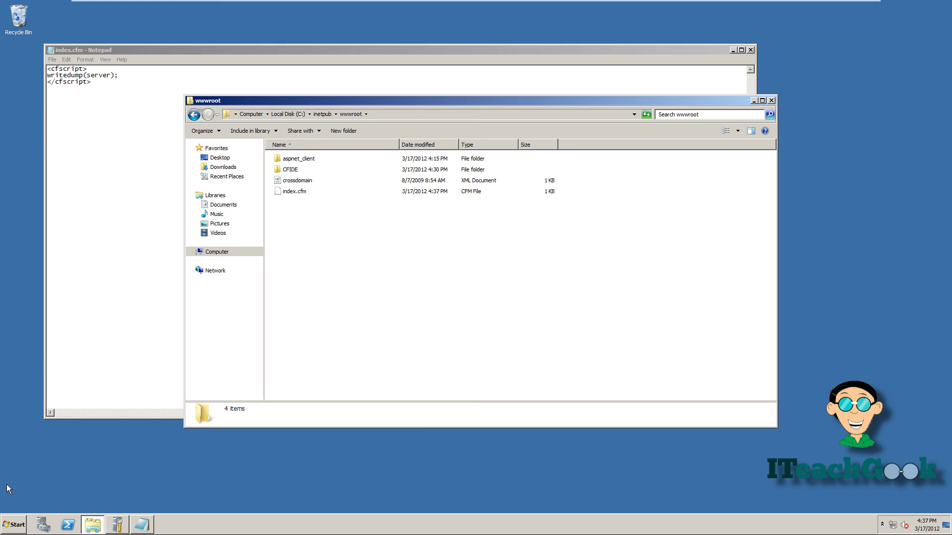
click(14, 524)
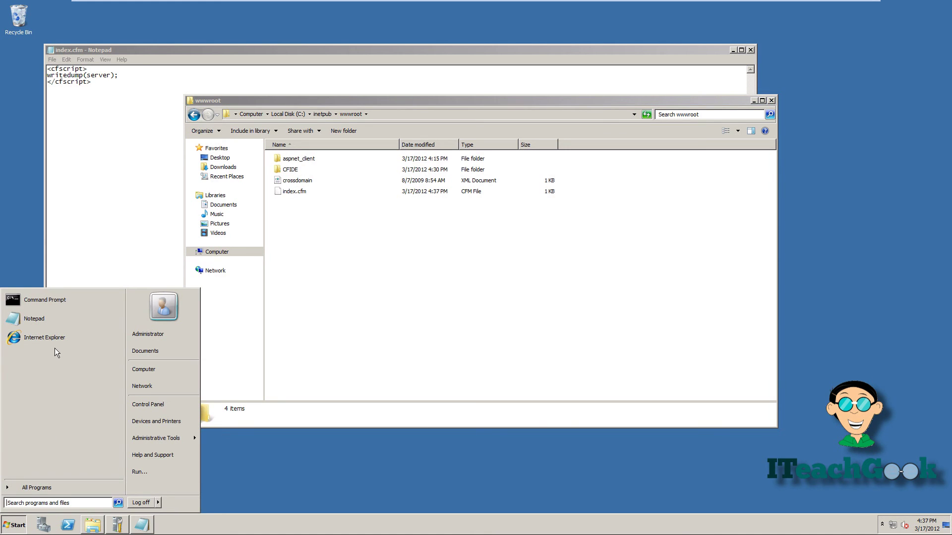
click(55, 335)
click(275, 37)
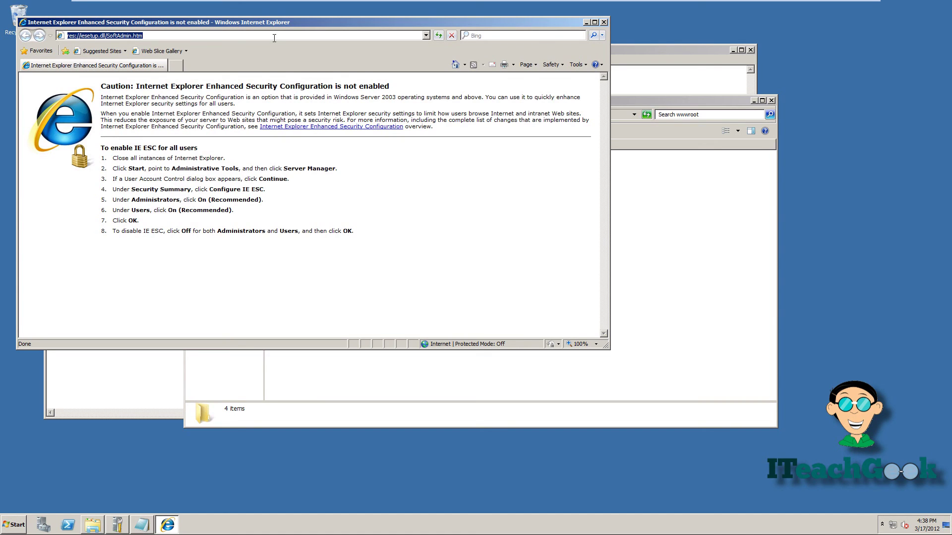
text(local)
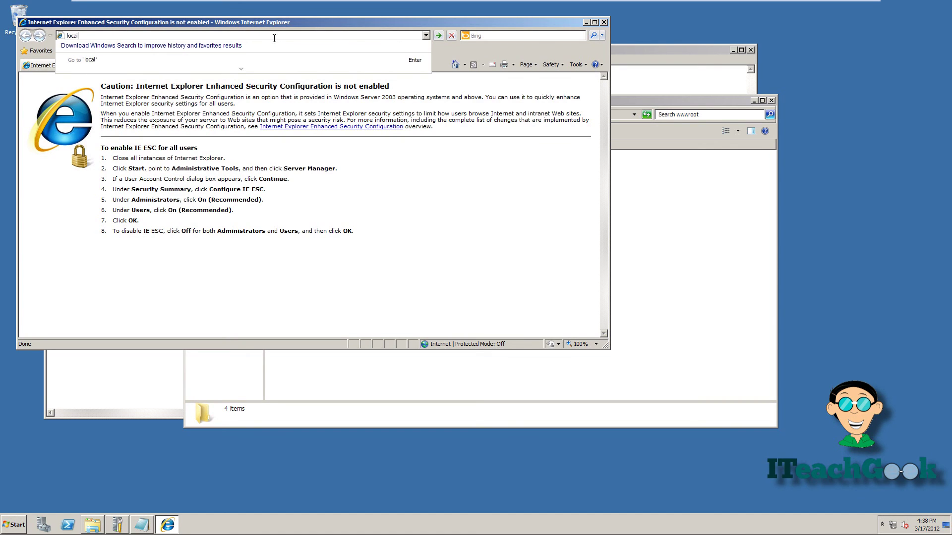
text(host)
key(Return)
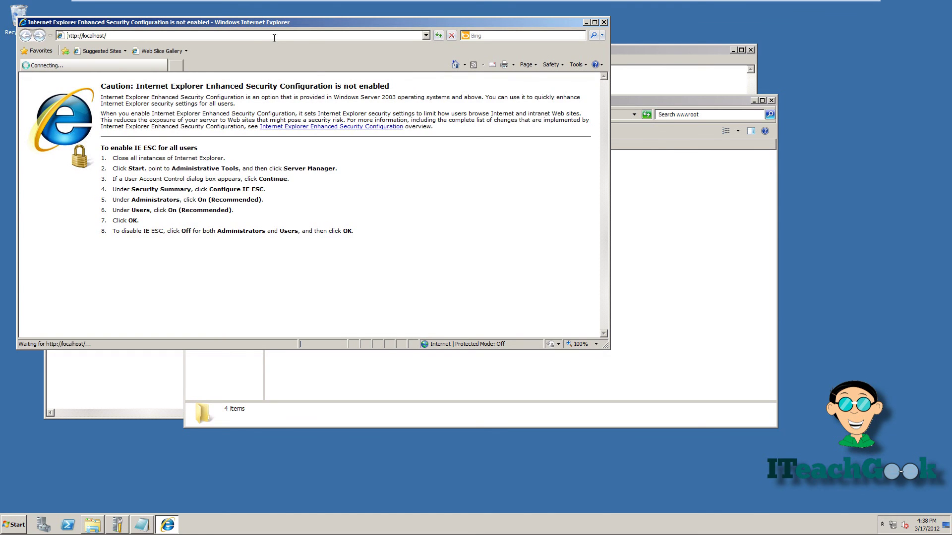